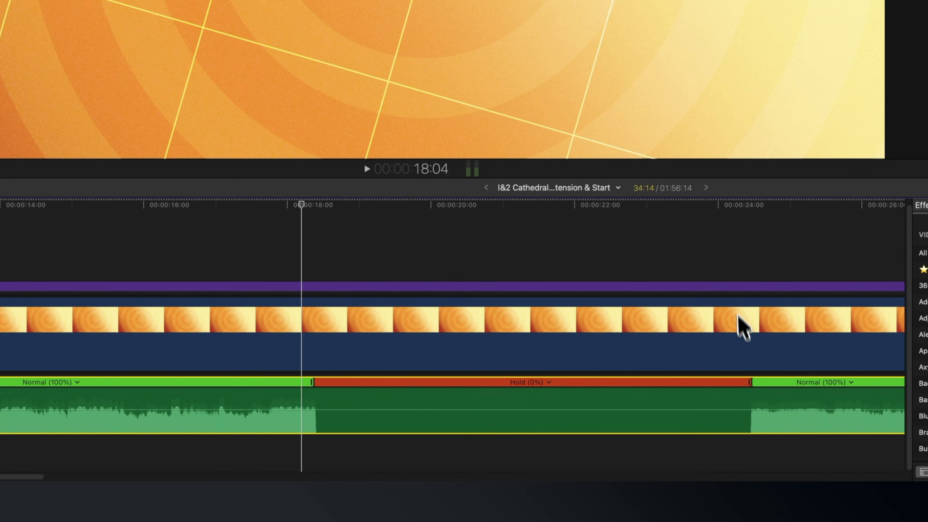
- Trim the end of the music clip's hold segment to 00:00:24:07 and play across the start of the hold
{"action": "left_click_drag", "start_coordinate": [540, 218], "coordinate": [738, 211]}
{"action": "key", "text": "alt+bracketright"}
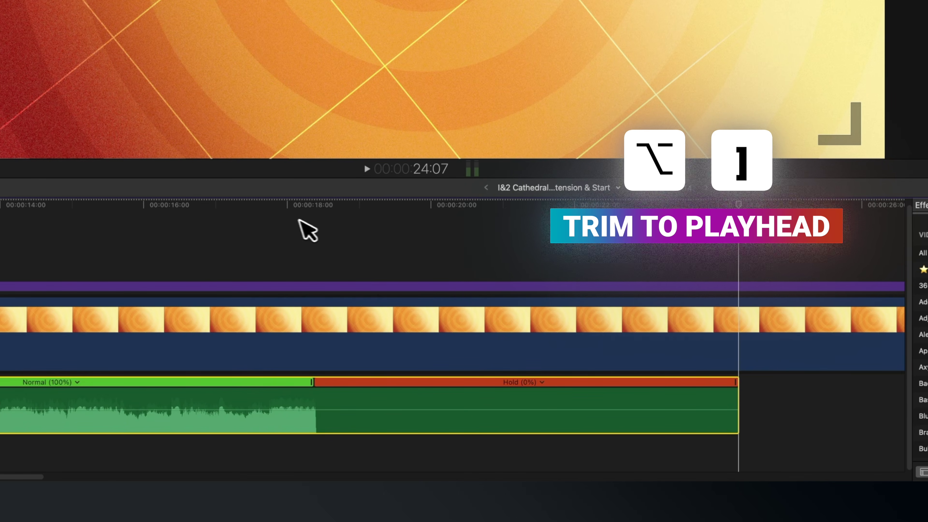
{"action": "left_click", "coordinate": [134, 207]}
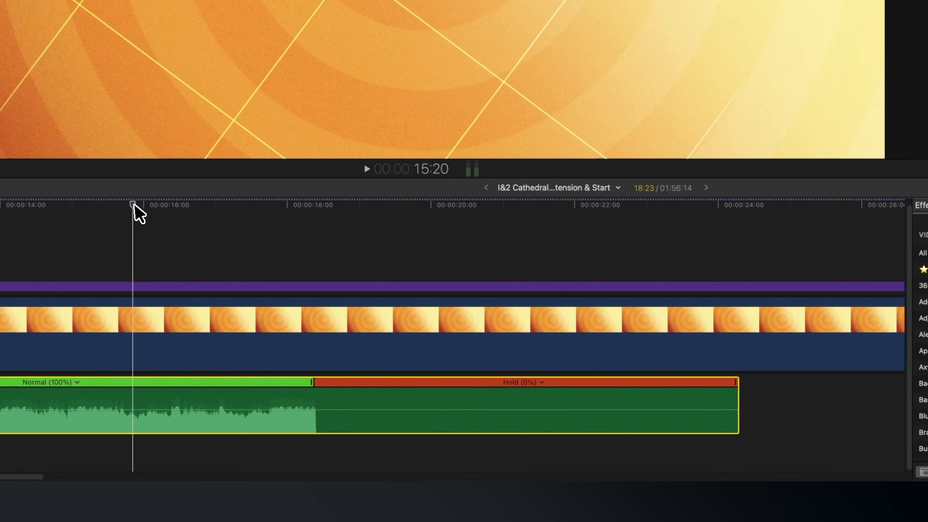
{"action": "key", "text": "space"}
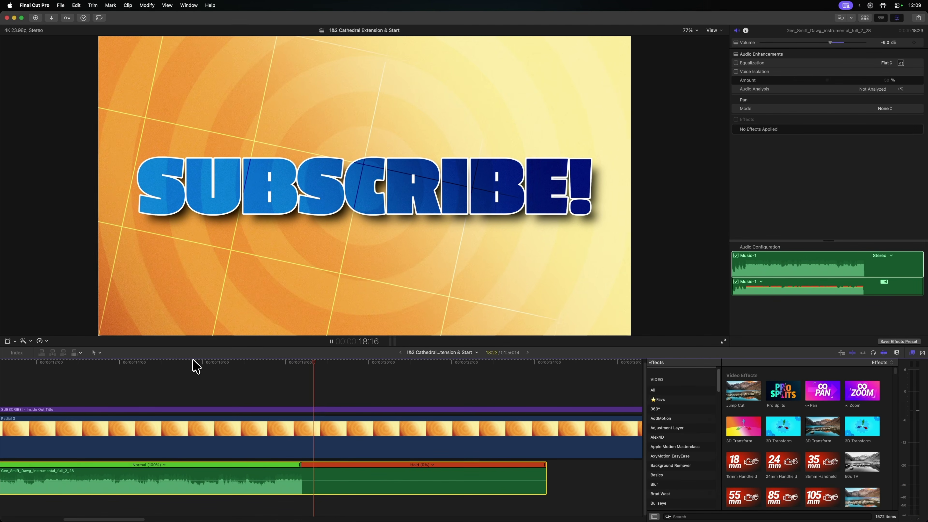
{"action": "key", "text": "space"}
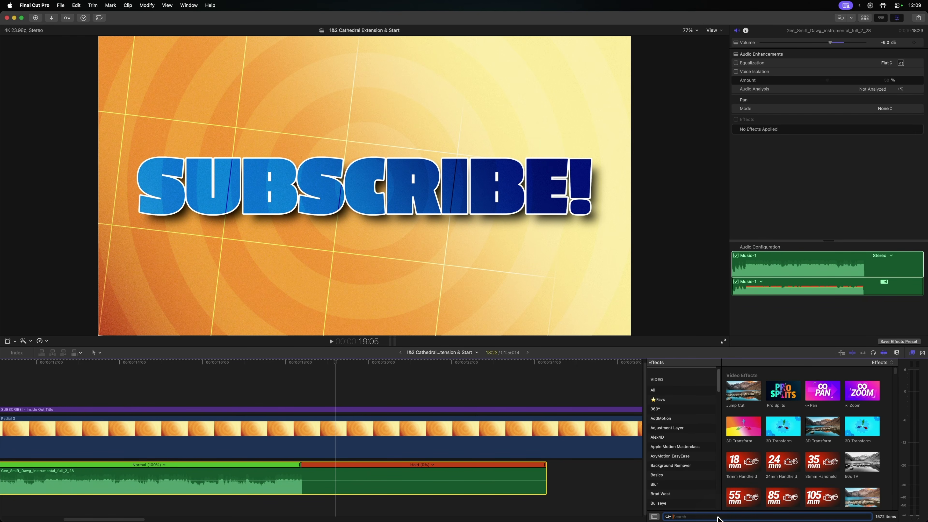
- Apply the Cathedral 2 audio effect to the music clip and keyframe its Amount to 0 just before the hold segment
{"action": "key", "text": "BackSpace"}
{"action": "key", "text": "BackSpace"}
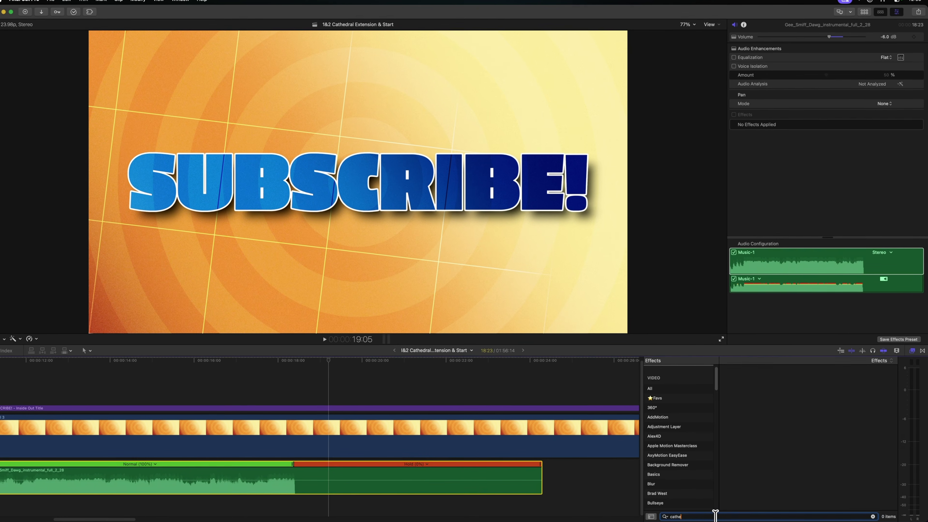
{"action": "left_click_drag", "start_coordinate": [744, 384], "coordinate": [323, 480]}
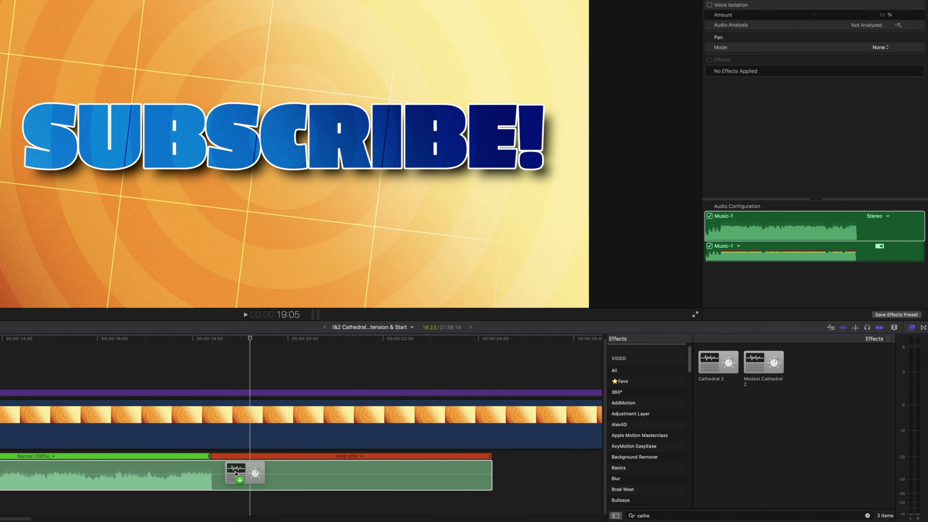
{"action": "left_click_drag", "start_coordinate": [235, 474], "coordinate": [238, 477]}
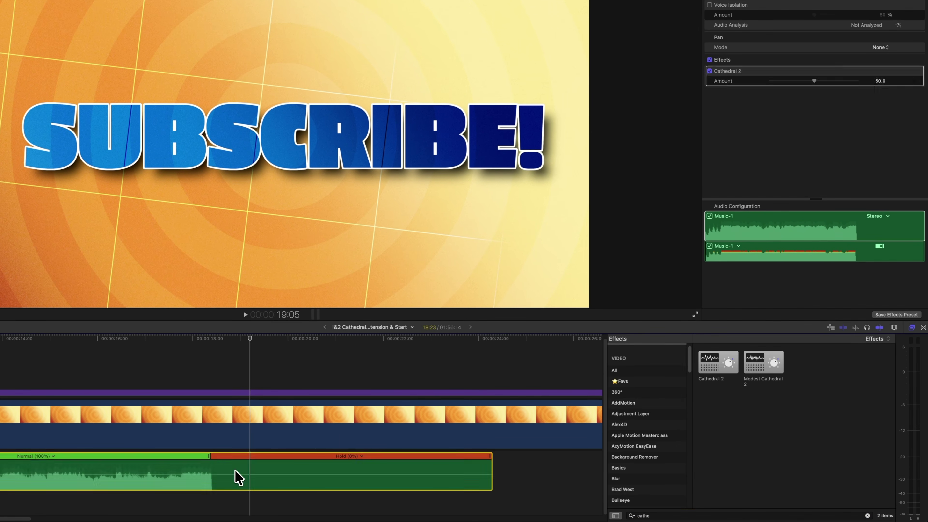
{"action": "left_click_drag", "start_coordinate": [248, 340], "coordinate": [208, 337]}
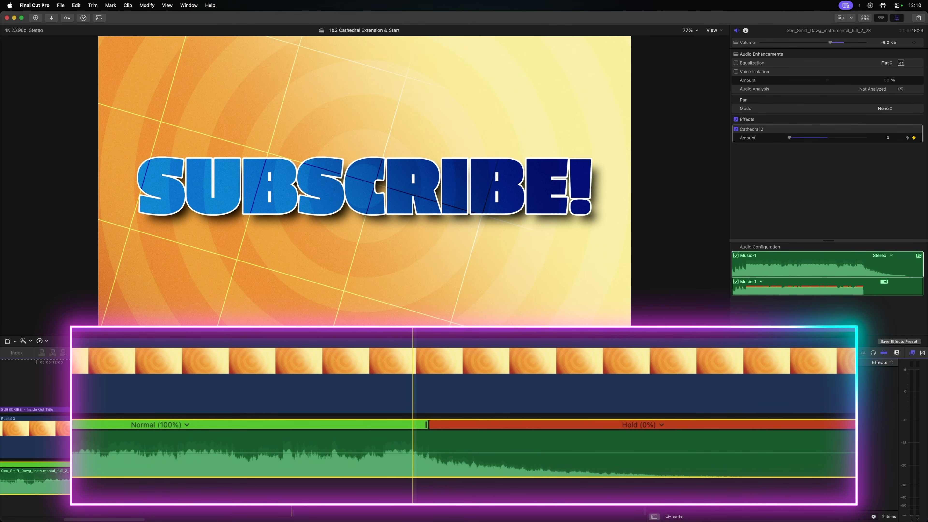
{"action": "left_click_drag", "start_coordinate": [291, 362], "coordinate": [149, 362]}
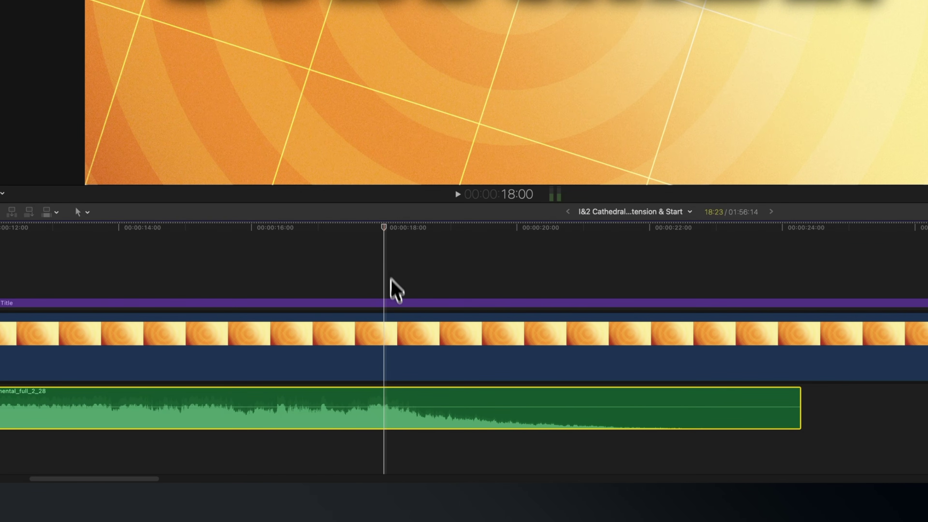
- Split the music clip at 00:00:17:20 and turn the reverb tail into a compound clip with the default name
{"action": "mouse_move", "coordinate": [384, 227]}
{"action": "left_mouse_down"}
{"action": "mouse_move", "coordinate": [311, 248]}
{"action": "mouse_move", "coordinate": [375, 244]}
{"action": "left_mouse_up"}
{"action": "key", "text": "super+b"}
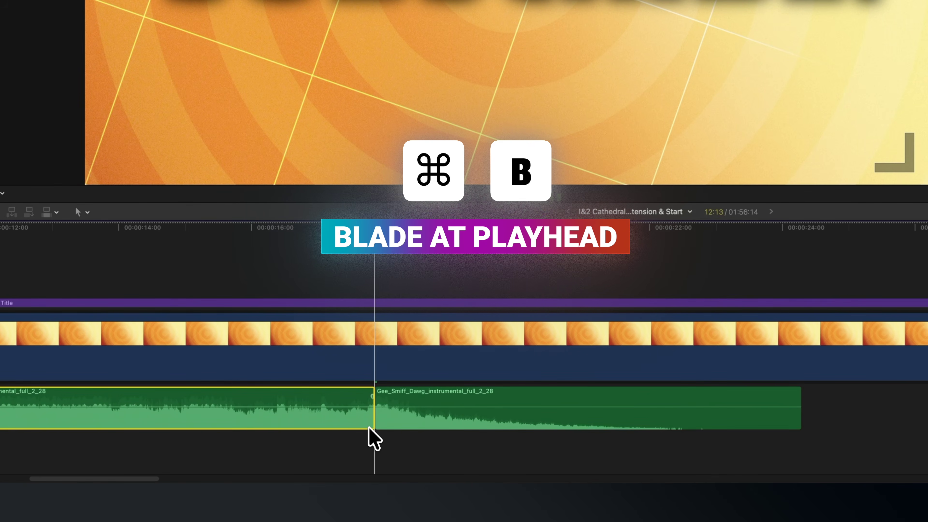
{"action": "left_click", "coordinate": [403, 424]}
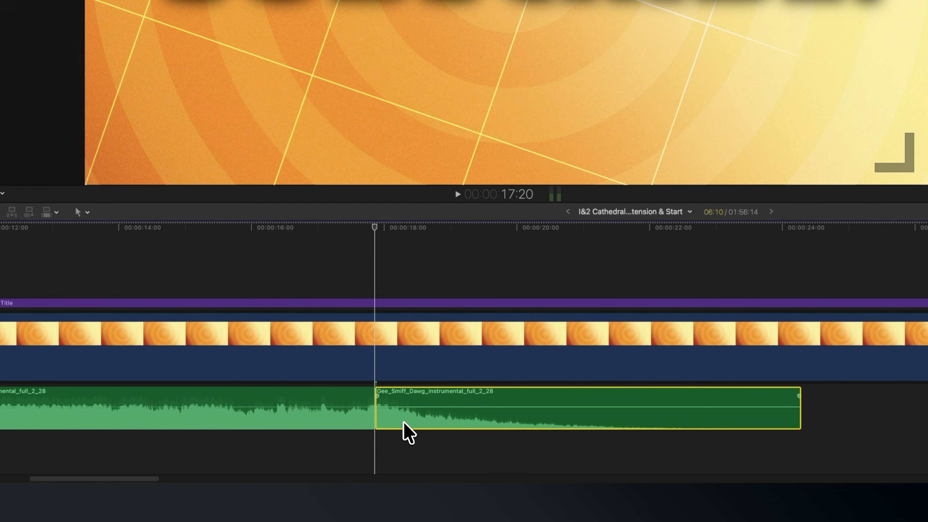
{"action": "right_click", "coordinate": [403, 423]}
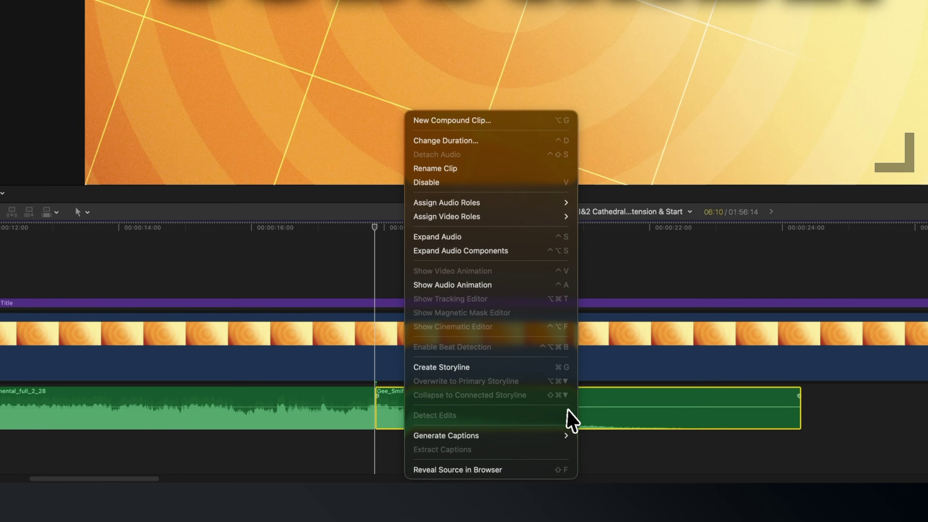
{"action": "left_click", "coordinate": [507, 122]}
{"action": "key", "text": "Return"}
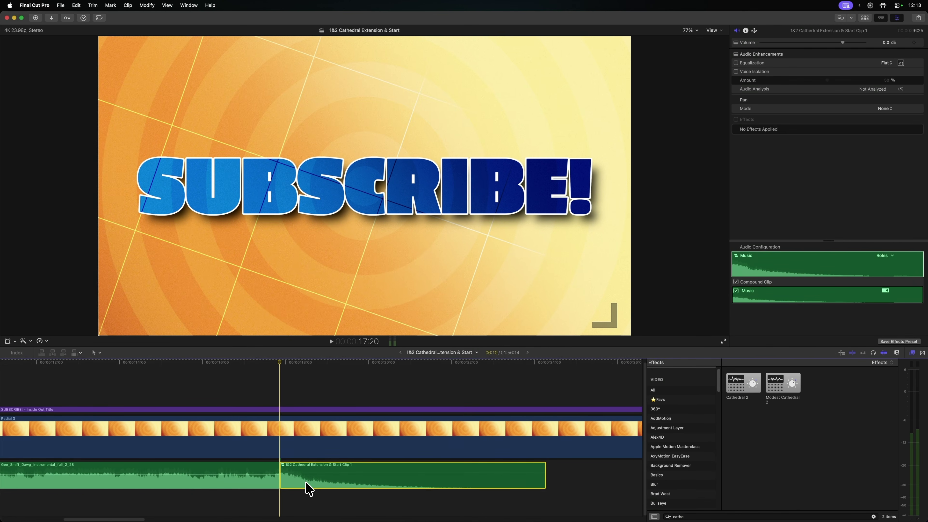
- Move the reverb tail compound clip to the start of the timeline and reverse it
{"action": "key", "text": "shift+z"}
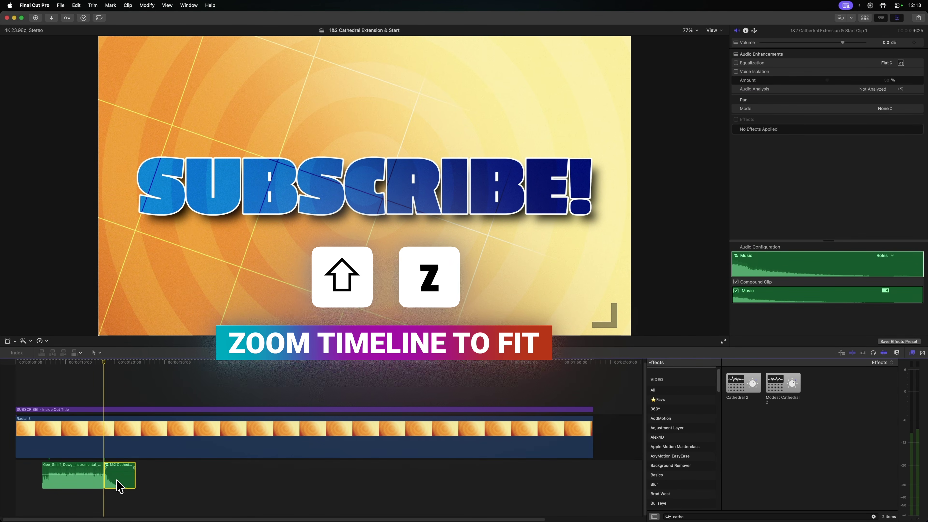
{"action": "left_click_drag", "start_coordinate": [120, 486], "coordinate": [23, 486]}
{"action": "key", "text": "super+equal"}
{"action": "key", "text": "super+equal"}
{"action": "key", "text": "super+equal"}
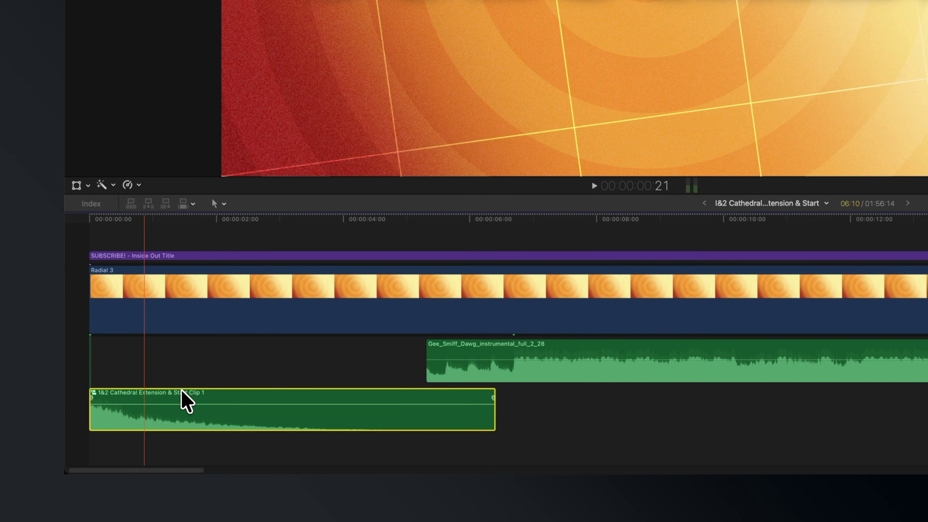
{"action": "left_click", "coordinate": [138, 186]}
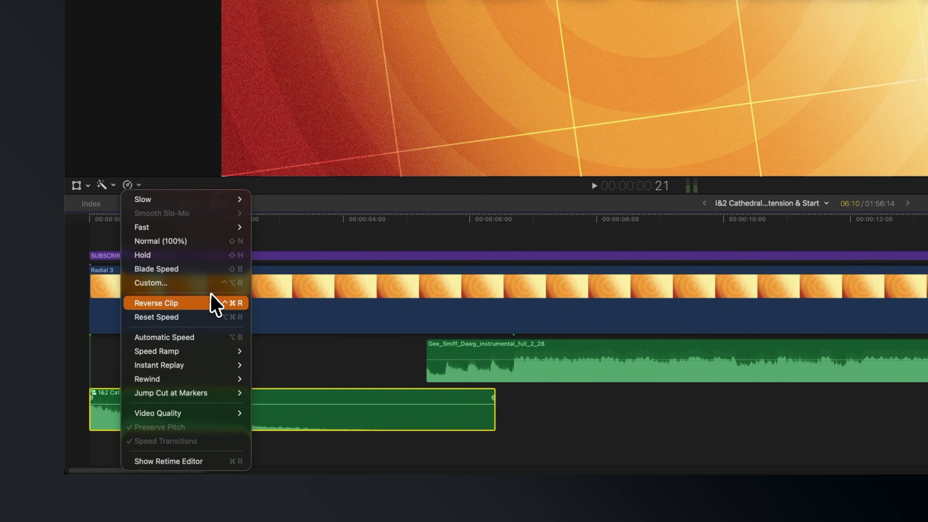
{"action": "left_click", "coordinate": [207, 303]}
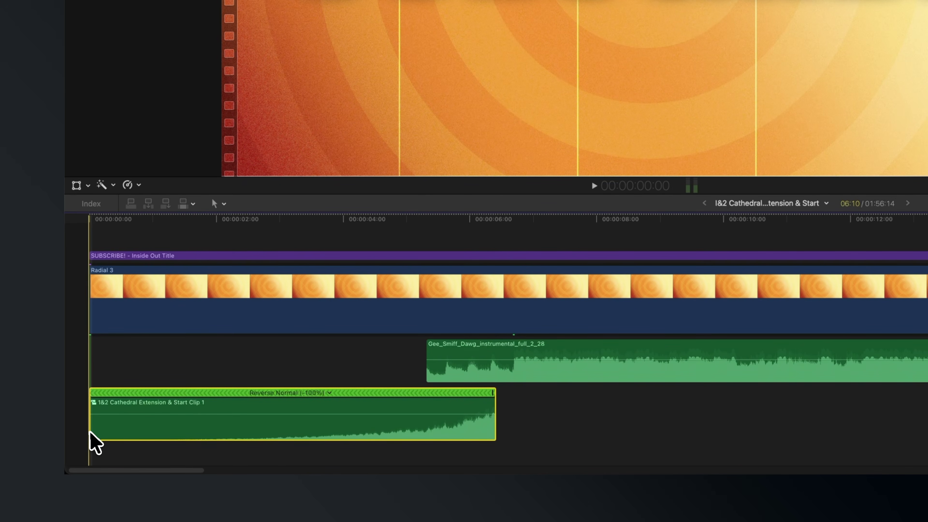
- Trim the quiet beginning off the reversed clip to a 03:04 duration and align its end with the music's first strong beat
{"action": "left_click_drag", "start_coordinate": [92, 433], "coordinate": [299, 429]}
{"action": "left_click_drag", "start_coordinate": [472, 437], "coordinate": [490, 441]}
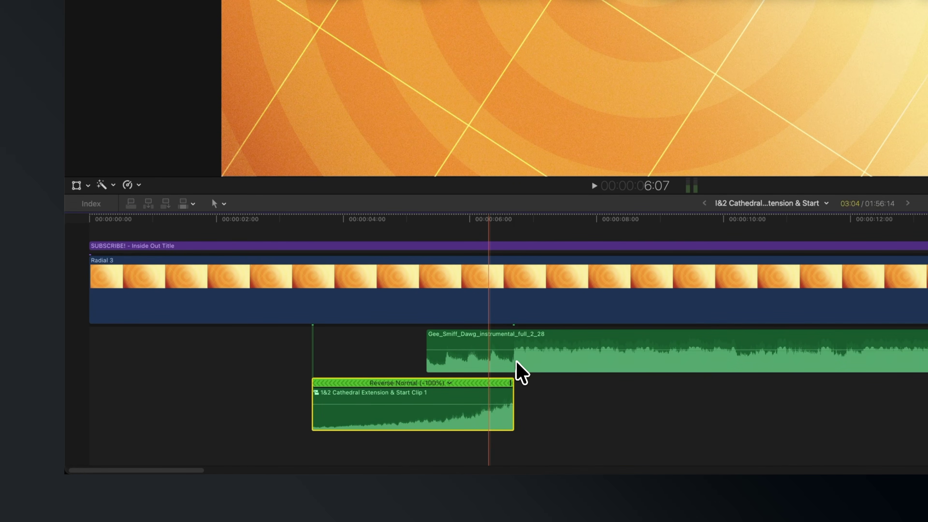
- Listen to the music with the reversed clip disabled, trim the music's start to the reversed clip's end, and play the re-enabled transition
{"action": "key", "text": "v"}
{"action": "left_click", "coordinate": [424, 224]}
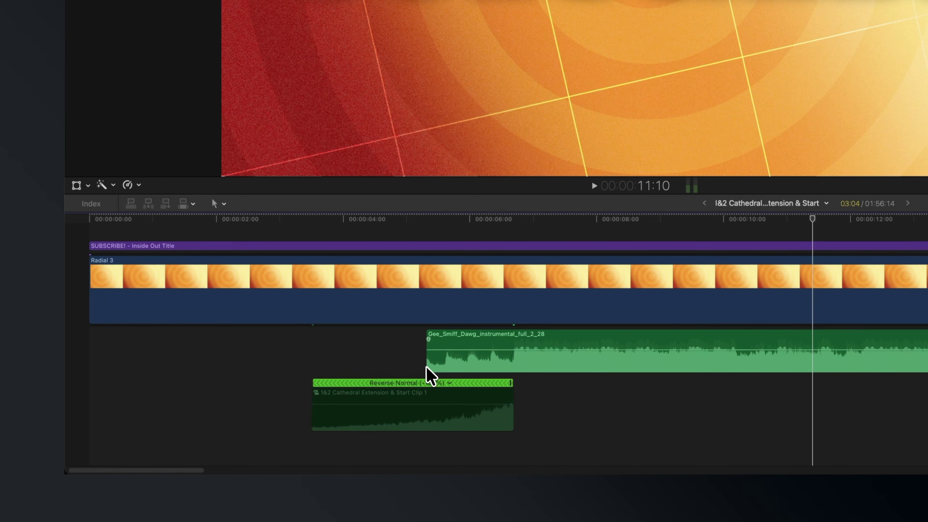
{"action": "left_click_drag", "start_coordinate": [427, 367], "coordinate": [510, 367]}
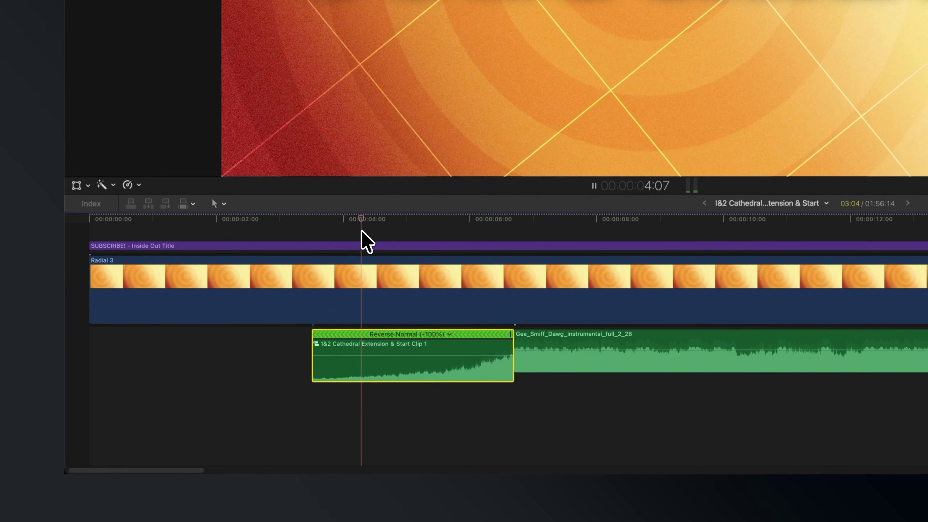
{"action": "key", "text": "space"}
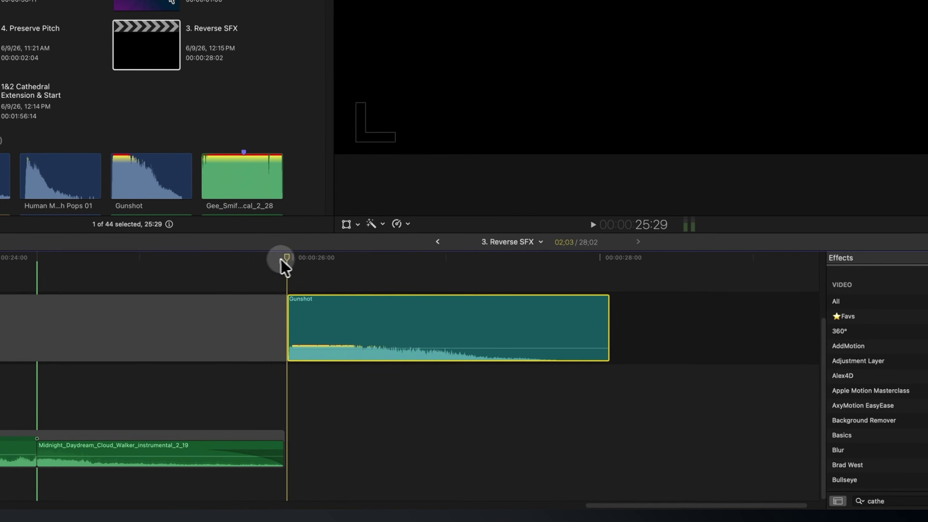
- In the 3. Reverse SFX project, play the Gunshot clip, reverse it, and play the reversed version
{"action": "key", "text": "space"}
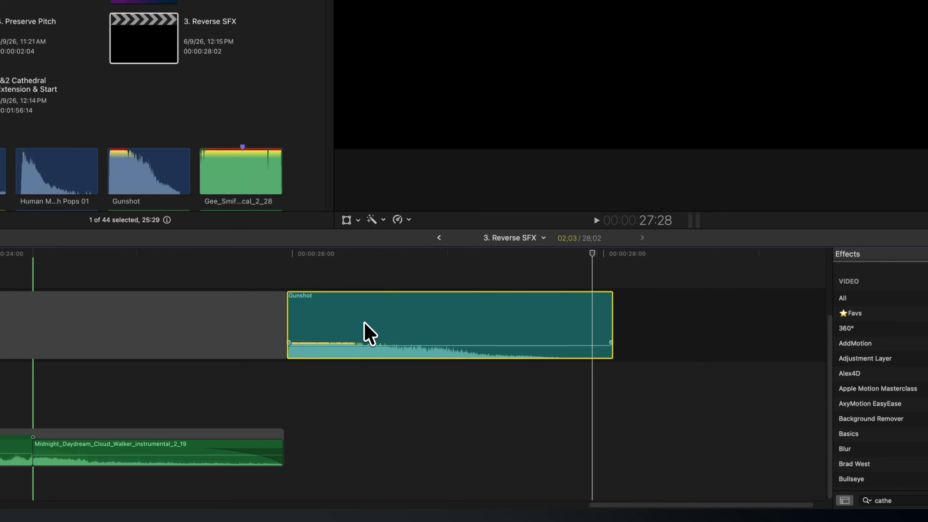
{"action": "left_click", "coordinate": [406, 222]}
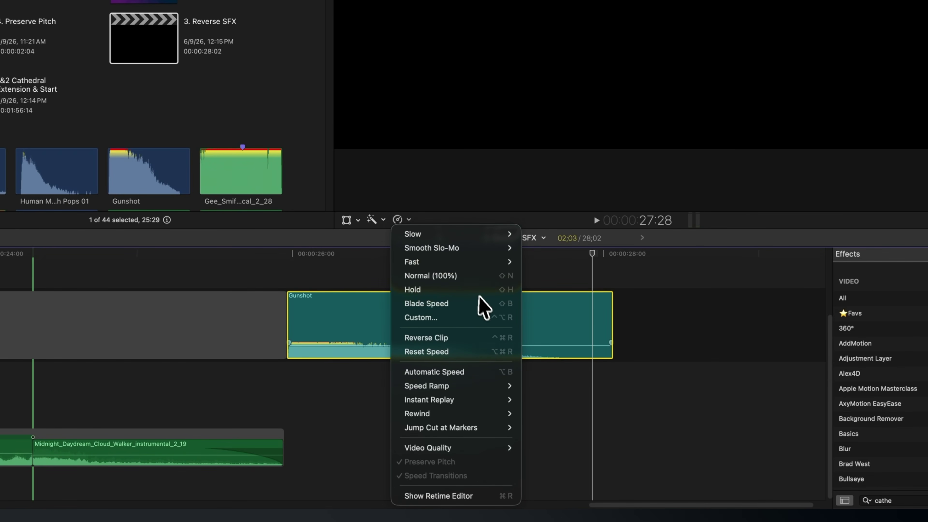
{"action": "left_click", "coordinate": [479, 340]}
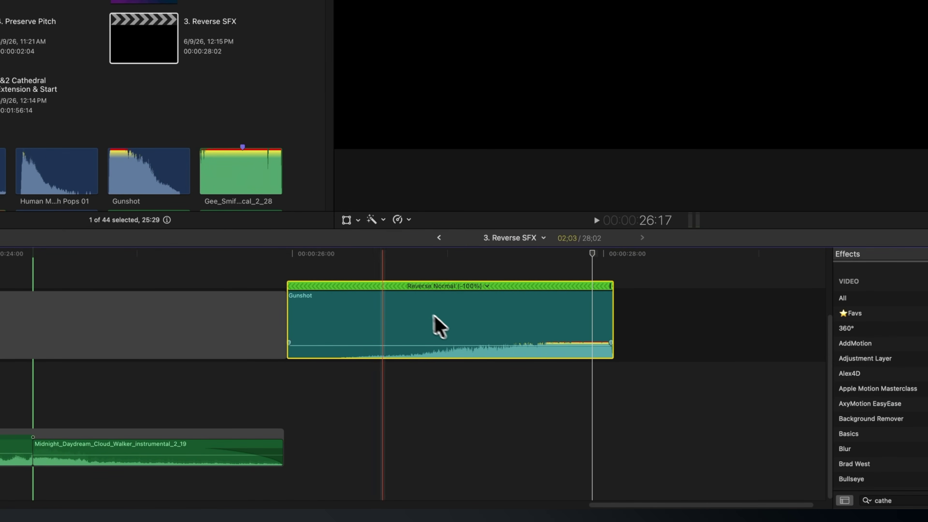
{"action": "left_click", "coordinate": [295, 252]}
{"action": "key", "text": "space"}
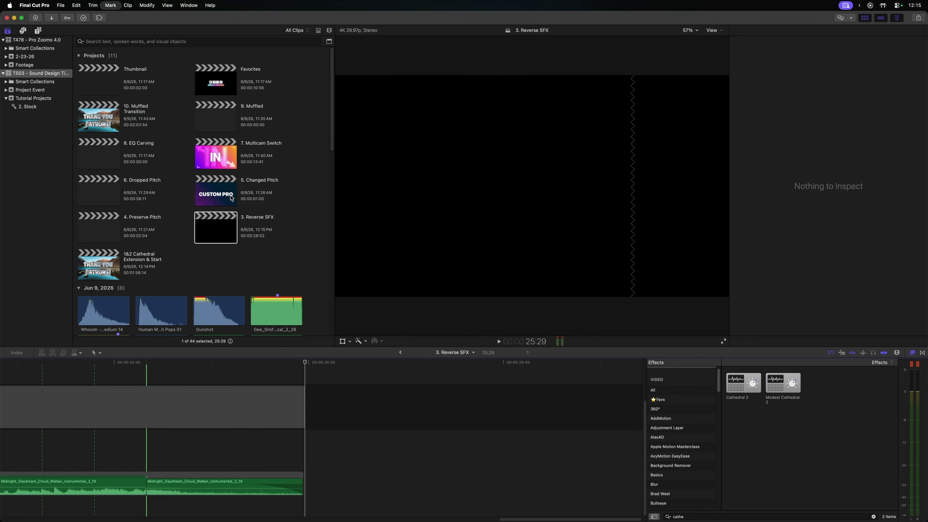
- Enable the reversed GunshotRifle_BW57683 1 clip leading into the second Tutorial 1 clip and play the sequence from near its start
{"action": "key", "text": "shift+z"}
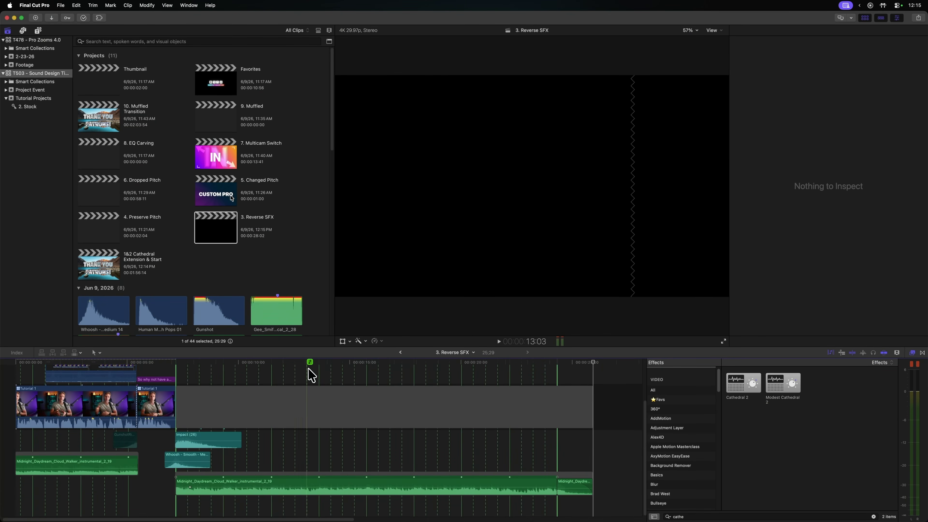
{"action": "left_click", "coordinate": [81, 367]}
{"action": "key", "text": "super+4"}
{"action": "key", "text": "super+equal"}
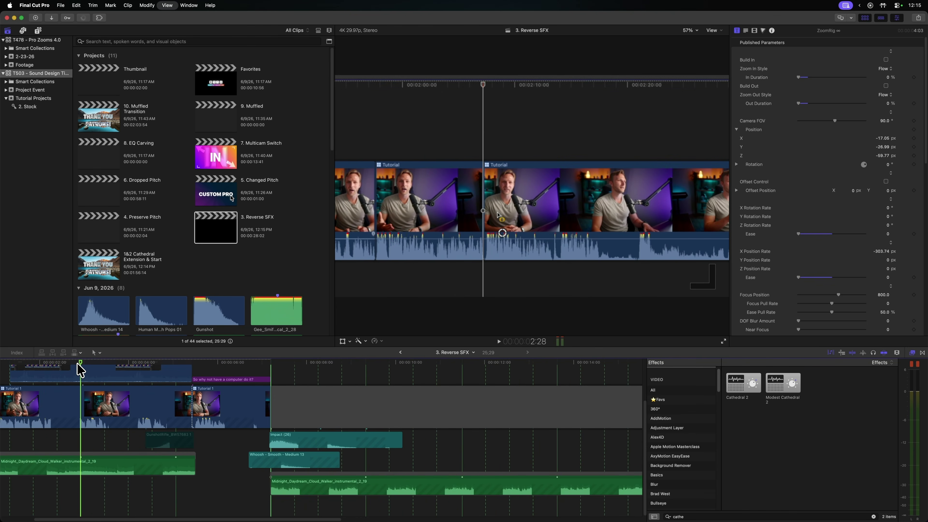
{"action": "key", "text": "super+equal"}
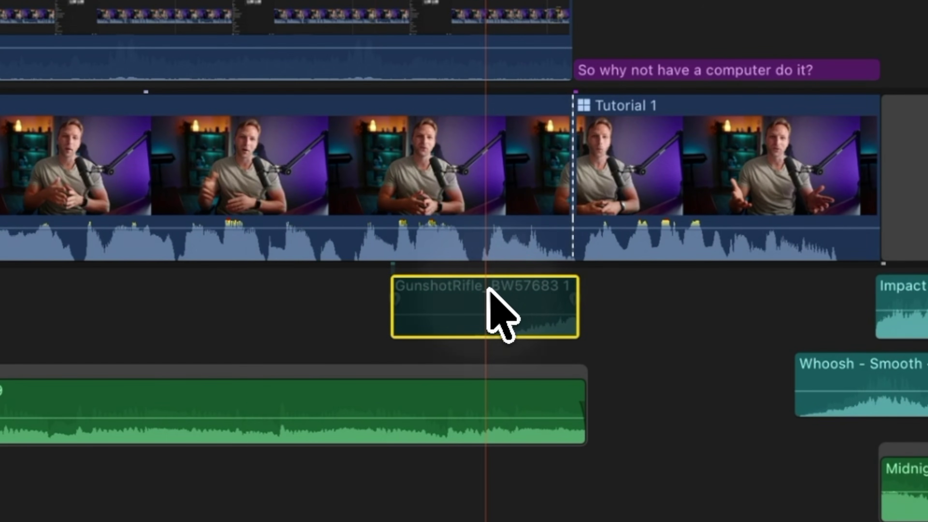
{"action": "key", "text": "v"}
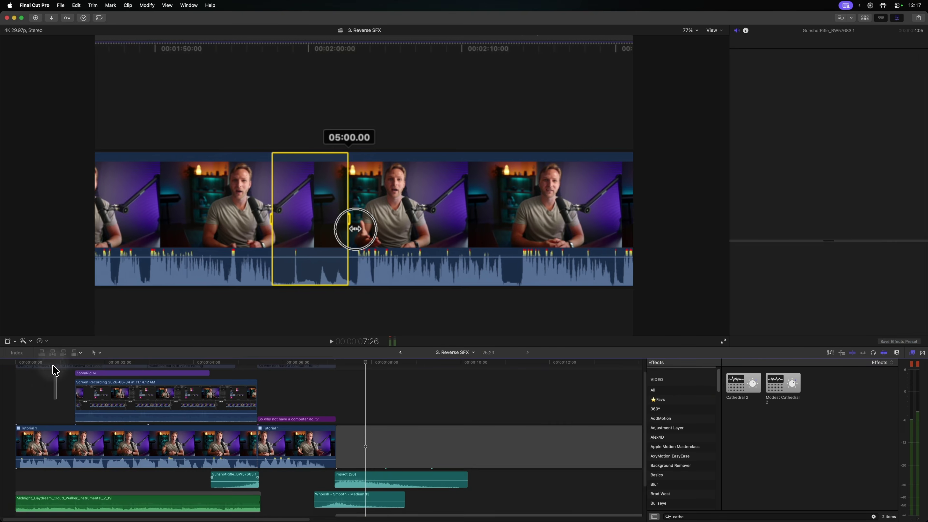
{"action": "left_click", "coordinate": [53, 366]}
{"action": "key", "text": "space"}
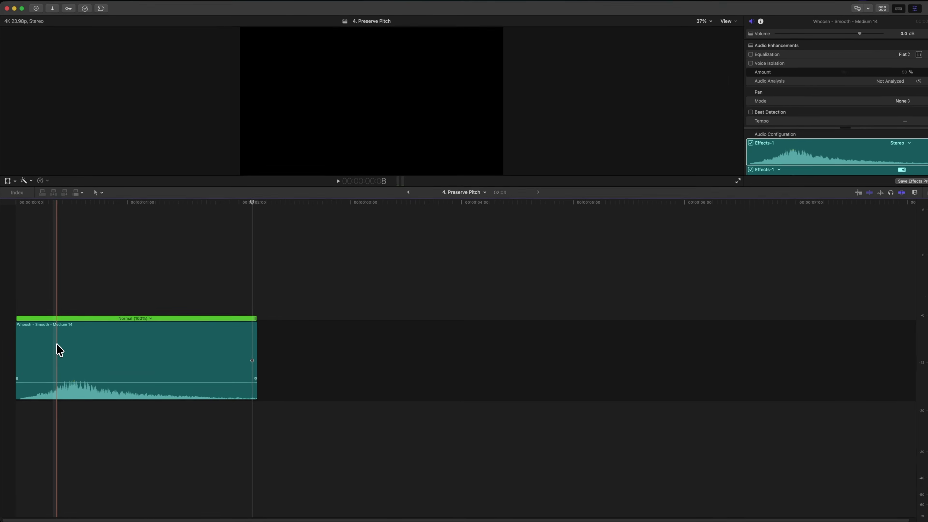
- In the 4. Preserve Pitch project, duplicate the Whoosh - Smooth - Medium 14 clip after itself, slow the copy to 39%, and play it
{"action": "left_click_drag", "start_coordinate": [58, 346], "coordinate": [487, 321]}
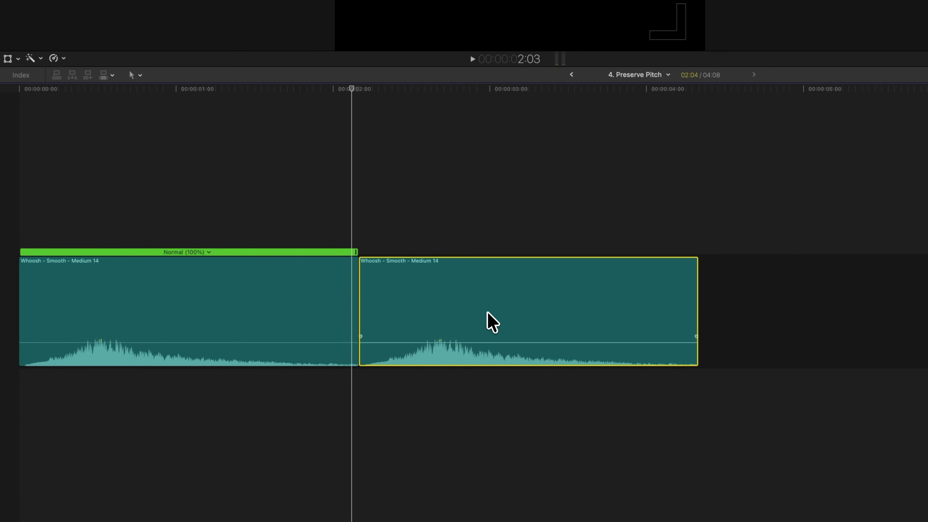
{"action": "key", "text": "super+r"}
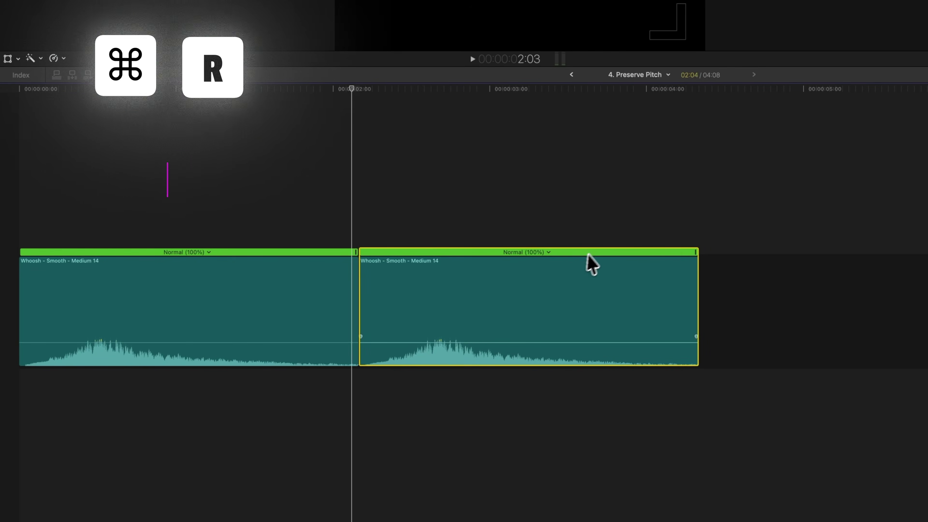
{"action": "left_click_drag", "start_coordinate": [696, 252], "coordinate": [927, 253]}
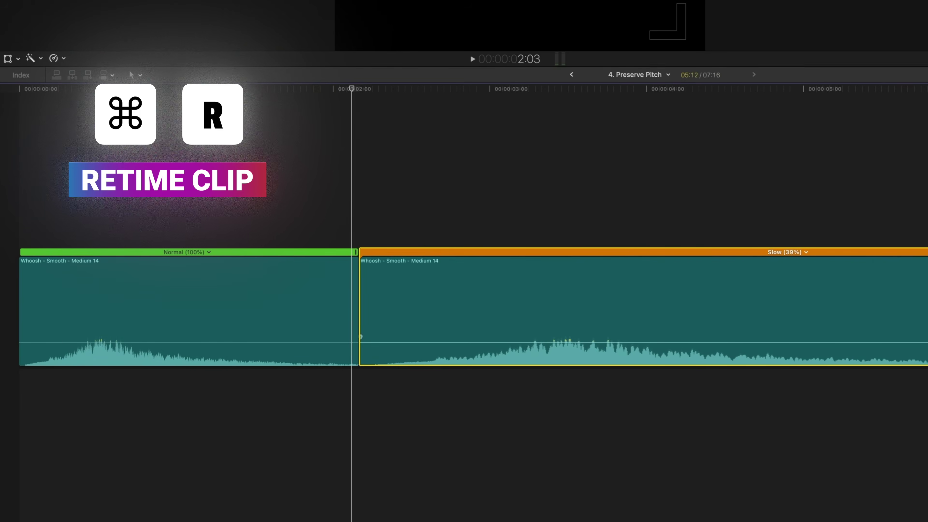
{"action": "left_click", "coordinate": [361, 90]}
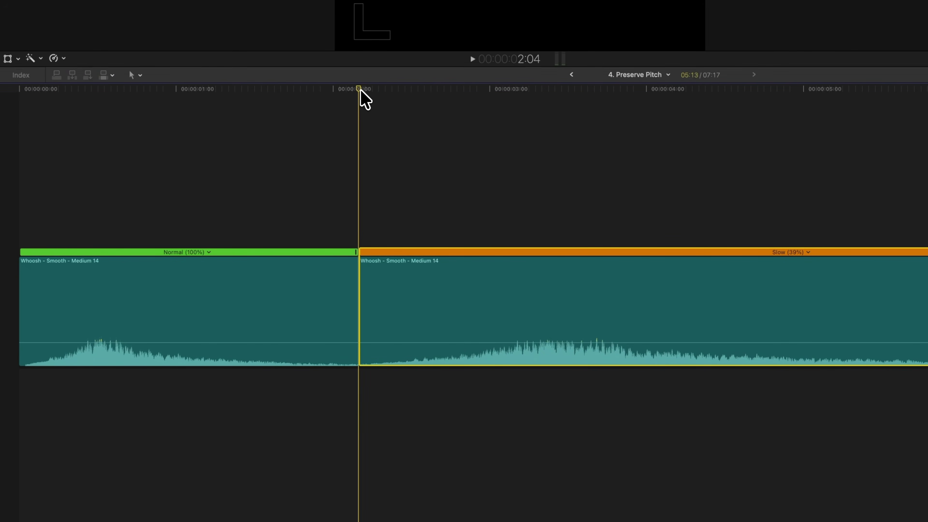
{"action": "key", "text": "space"}
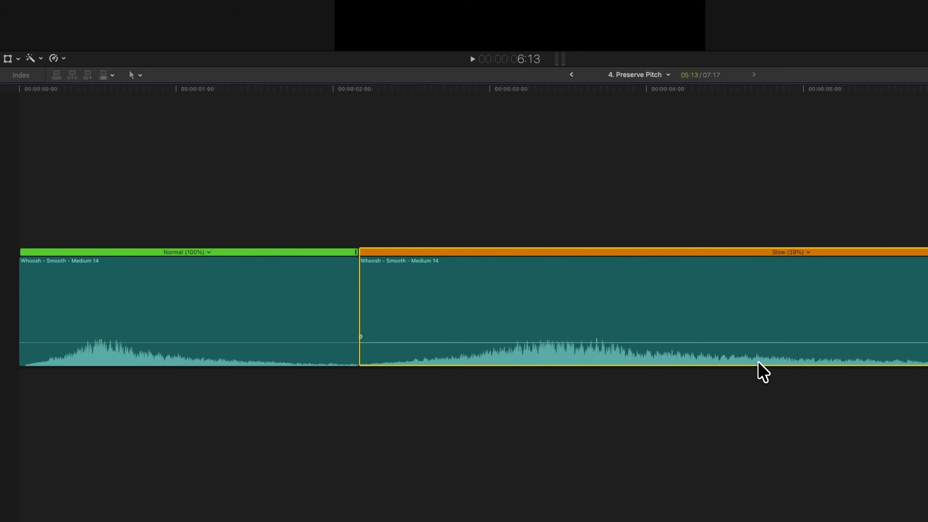
- Turn off Preserve Pitch for the slowed Whoosh - Smooth - Medium 14 copy and play it
{"action": "left_click", "coordinate": [64, 62]}
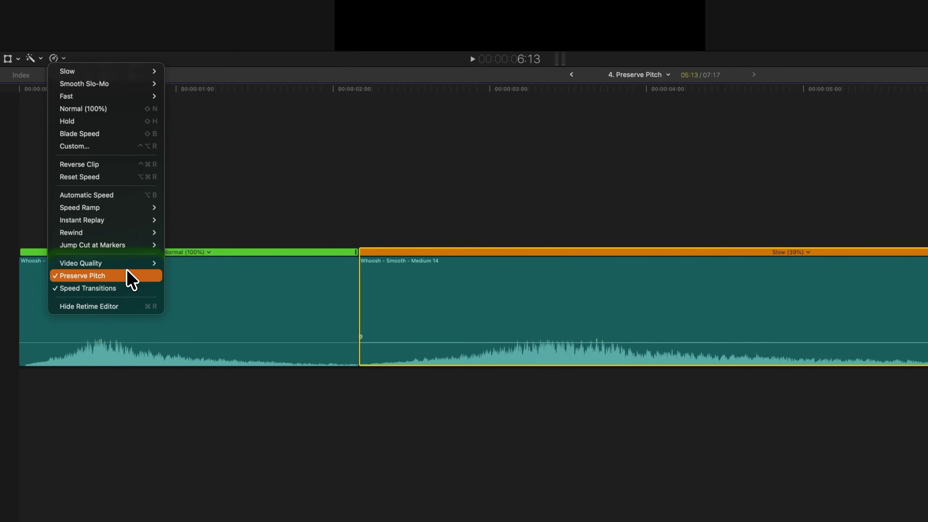
{"action": "left_click", "coordinate": [127, 276]}
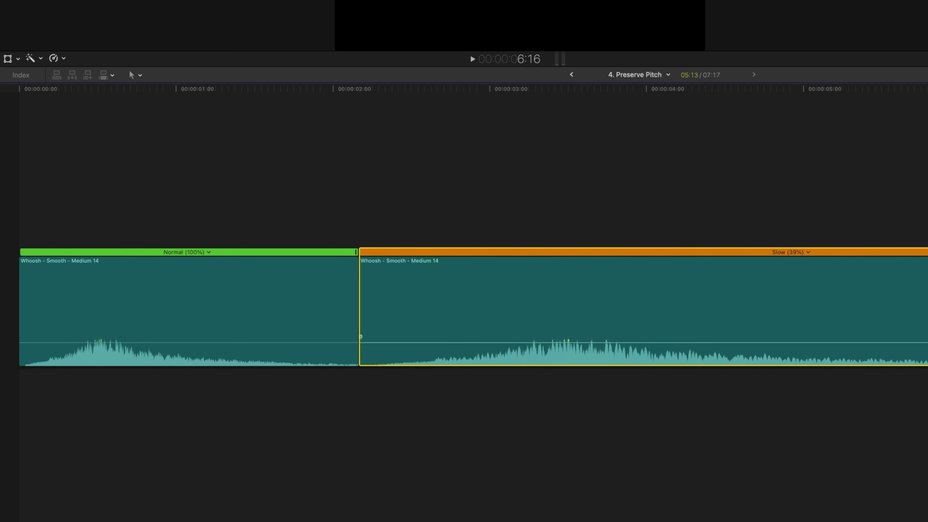
{"action": "key", "text": "space"}
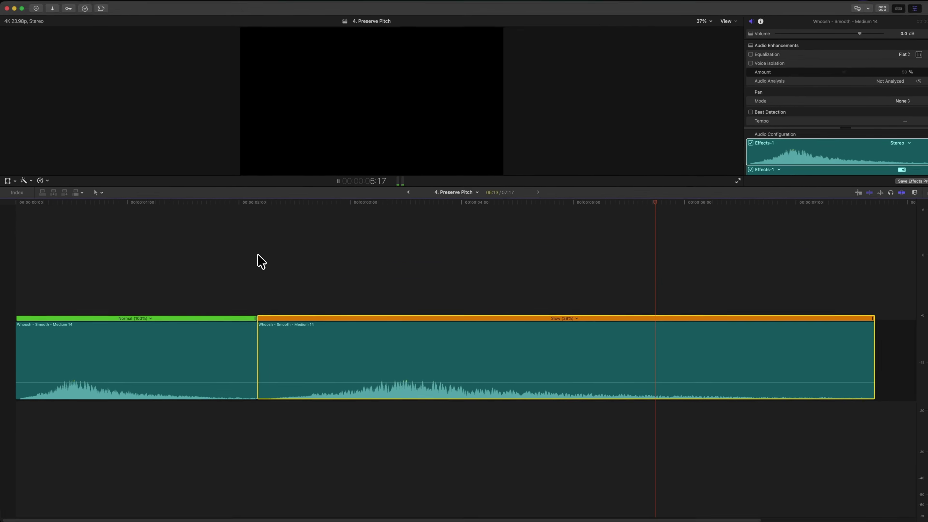
{"action": "key", "text": "space"}
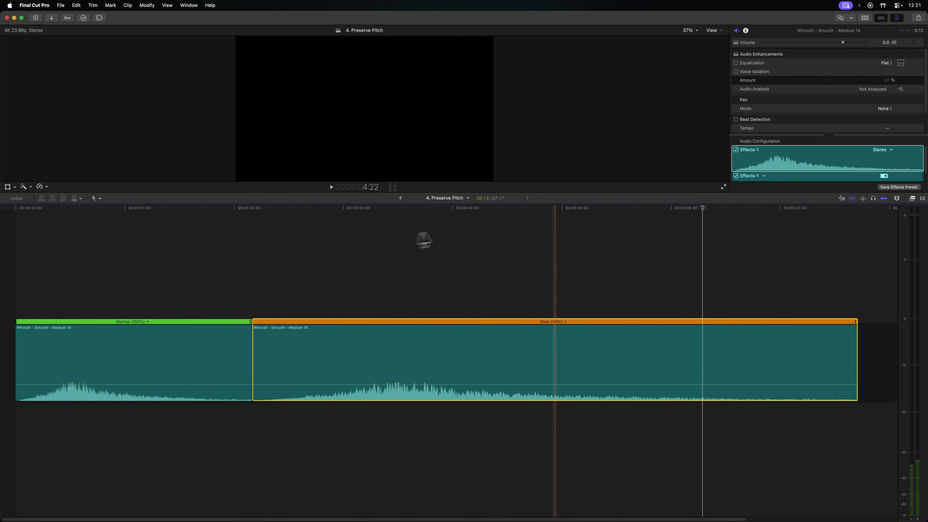
- Speed up the second Whoosh - Smooth - Medium 14 clip to 474% and play it from its start
{"action": "left_click_drag", "start_coordinate": [856, 321], "coordinate": [305, 324]}
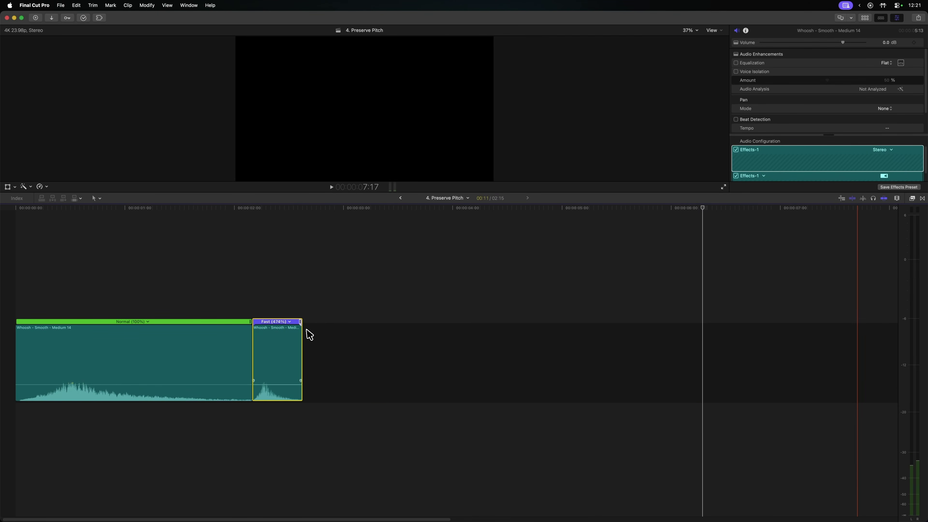
{"action": "left_click", "coordinate": [251, 209]}
{"action": "key", "text": "space"}
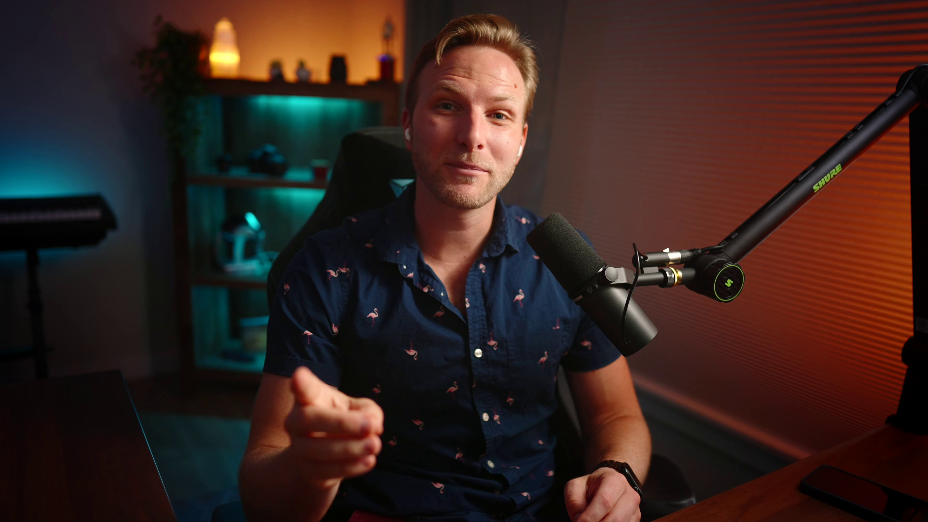
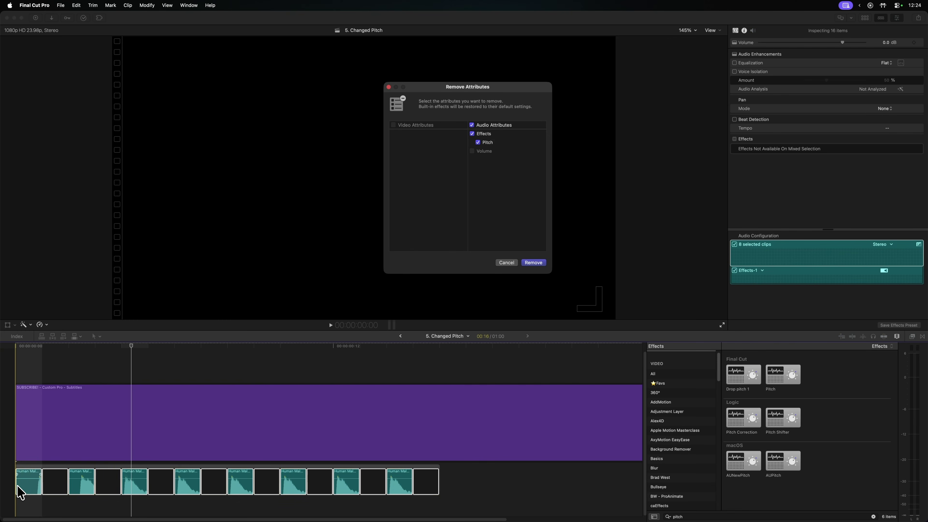
- In the 5. Changed Pitch project, remove the Pitch effect from the mouth pop clips and combine them into a compound clip
{"action": "key", "text": "Return"}
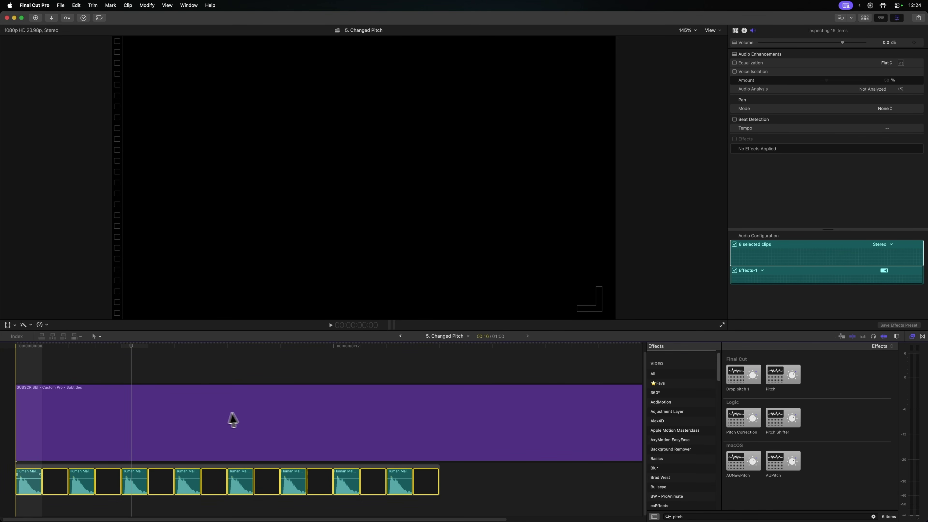
{"action": "left_click_drag", "start_coordinate": [489, 480], "coordinate": [2, 476]}
{"action": "right_click", "coordinate": [143, 484]}
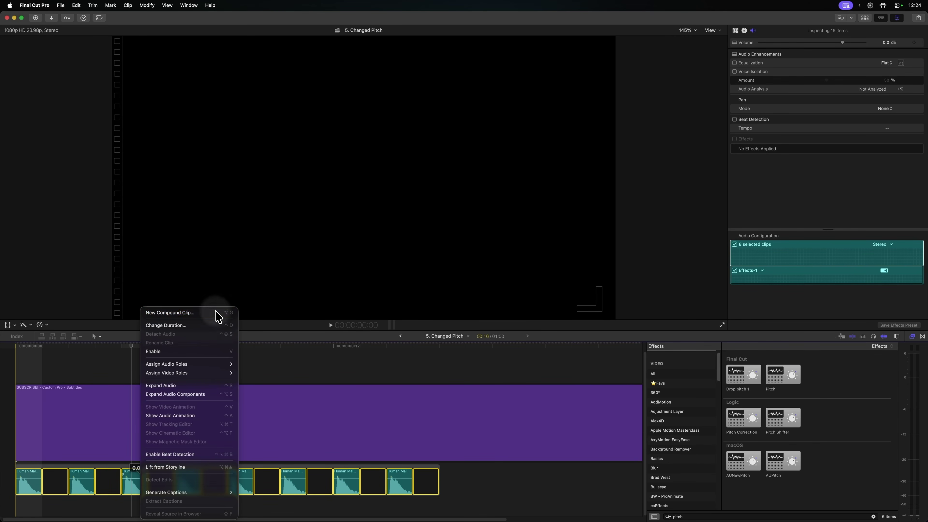
{"action": "left_click", "coordinate": [217, 314]}
{"action": "key", "text": "Return"}
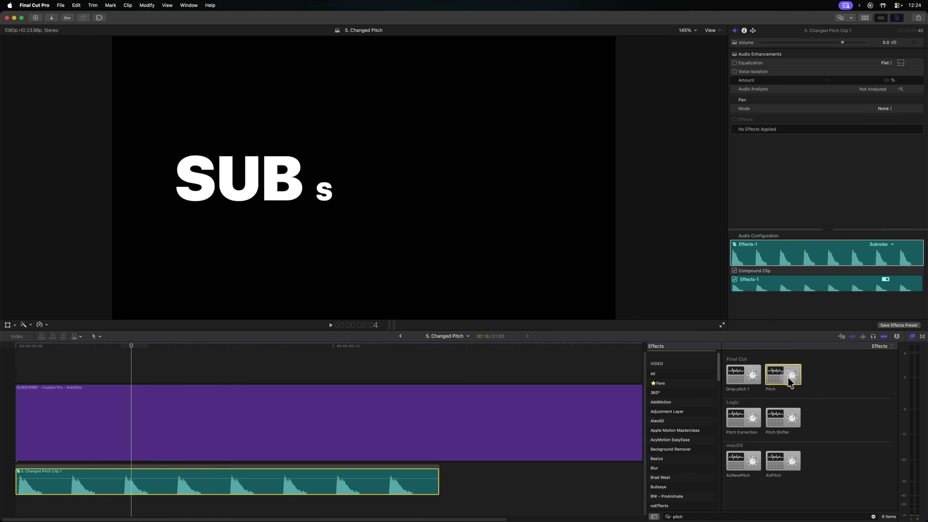
- Apply the Pitch effect to the compound clip and keyframe its Amount at -2.06 at the clip's start
{"action": "left_click_drag", "start_coordinate": [789, 382], "coordinate": [270, 483]}
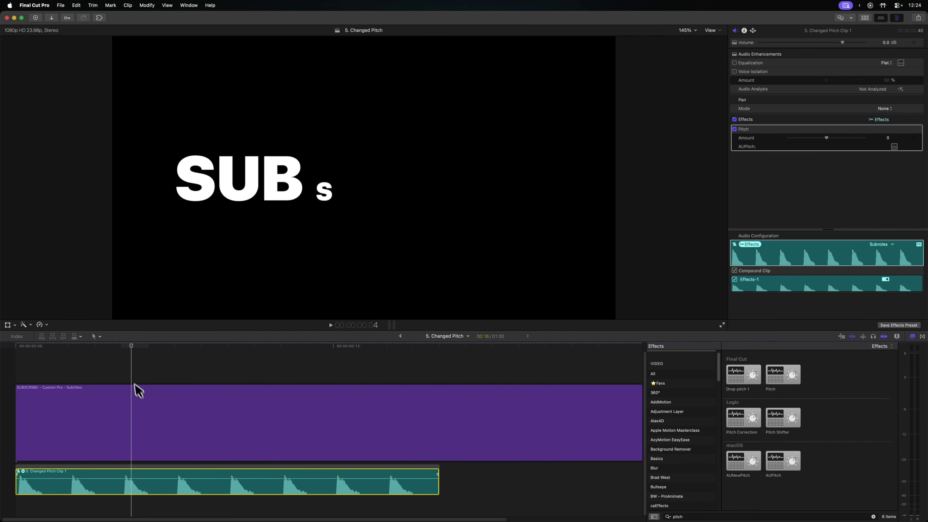
{"action": "left_click_drag", "start_coordinate": [123, 346], "coordinate": [10, 350]}
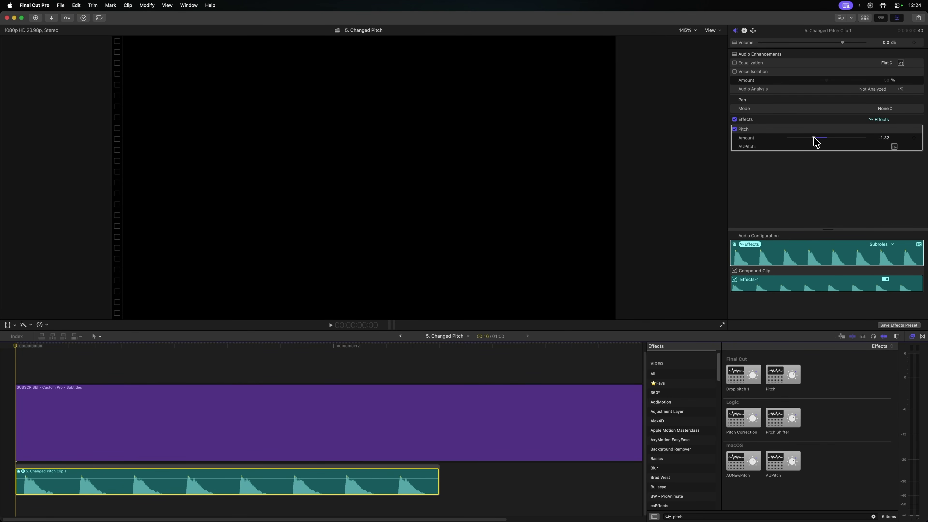
{"action": "left_click_drag", "start_coordinate": [814, 140], "coordinate": [806, 139]}
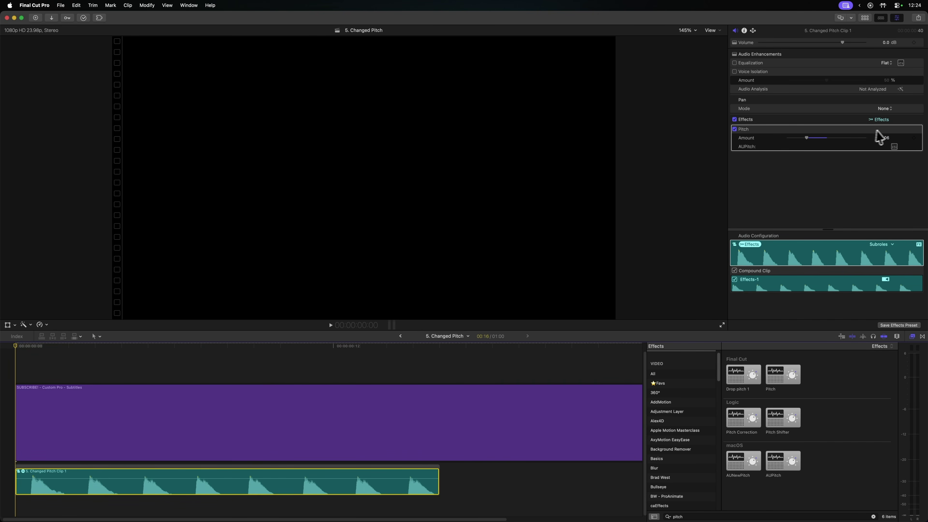
- Set a Pitch Amount keyframe of 2.3 at frame 15, near the compound clip's end, and play the sequence from the beginning
{"action": "left_click_drag", "start_coordinate": [205, 344], "coordinate": [435, 363]}
{"action": "left_click", "coordinate": [835, 148]}
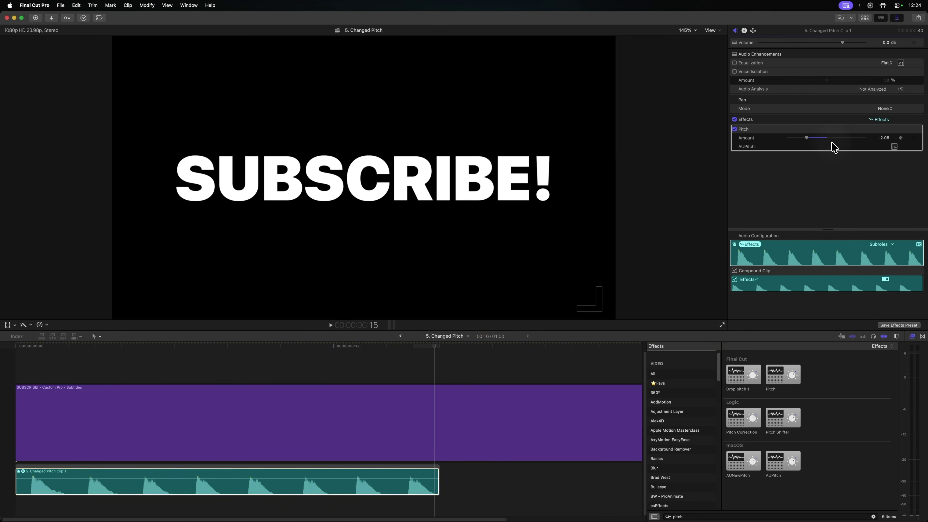
{"action": "left_click_drag", "start_coordinate": [839, 139], "coordinate": [849, 139]}
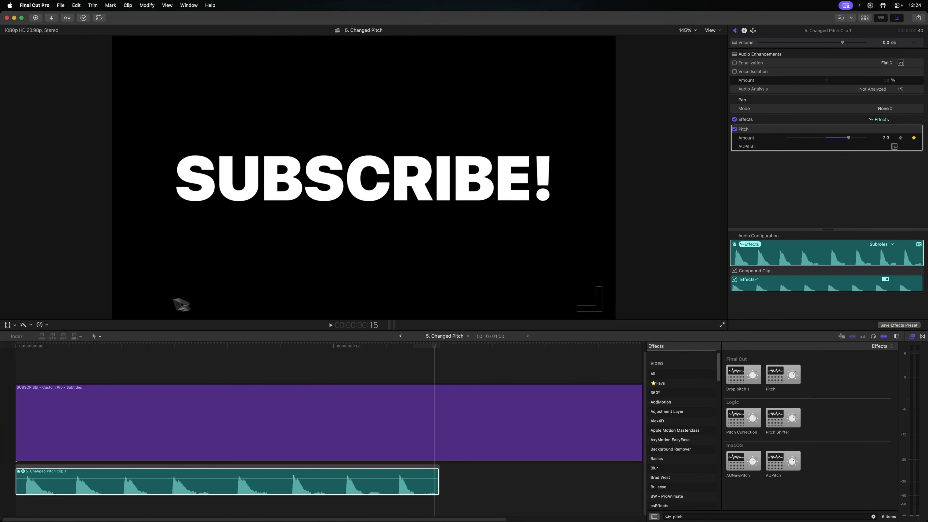
{"action": "left_click", "coordinate": [15, 347]}
{"action": "key", "text": "space"}
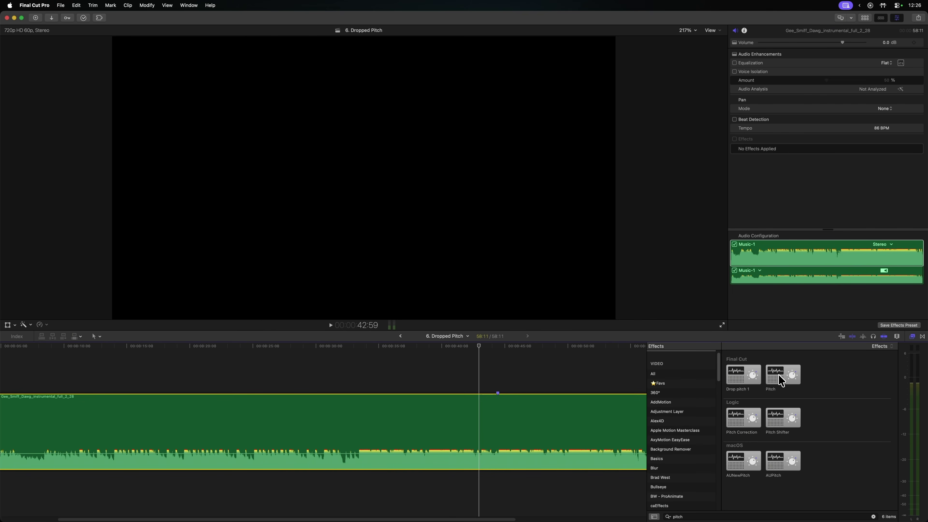
- In the 6. Dropped Pitch project, apply the Pitch effect to the Gee_Smiff_Dawg_instrumental_full_2_28 clip and trim its end to the marker at 44:27
{"action": "left_click_drag", "start_coordinate": [781, 380], "coordinate": [477, 431]}
{"action": "scroll", "coordinate": [473, 431], "scroll_direction": "right", "scroll_amount": 3}
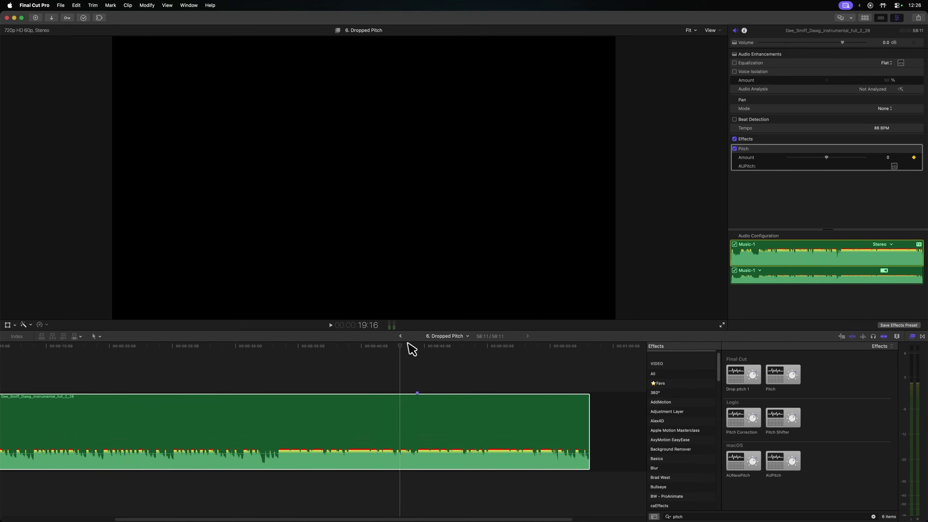
{"action": "left_click", "coordinate": [417, 347]}
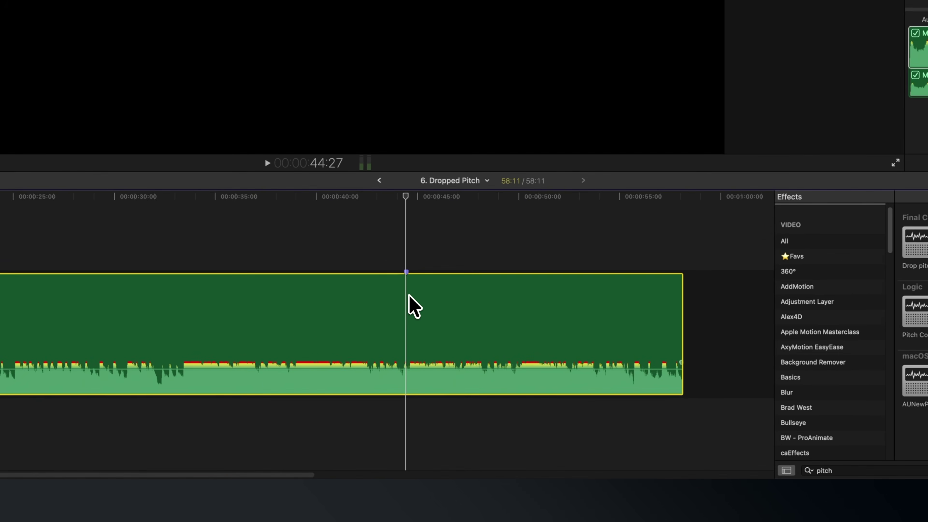
{"action": "key", "text": "alt+bracketright"}
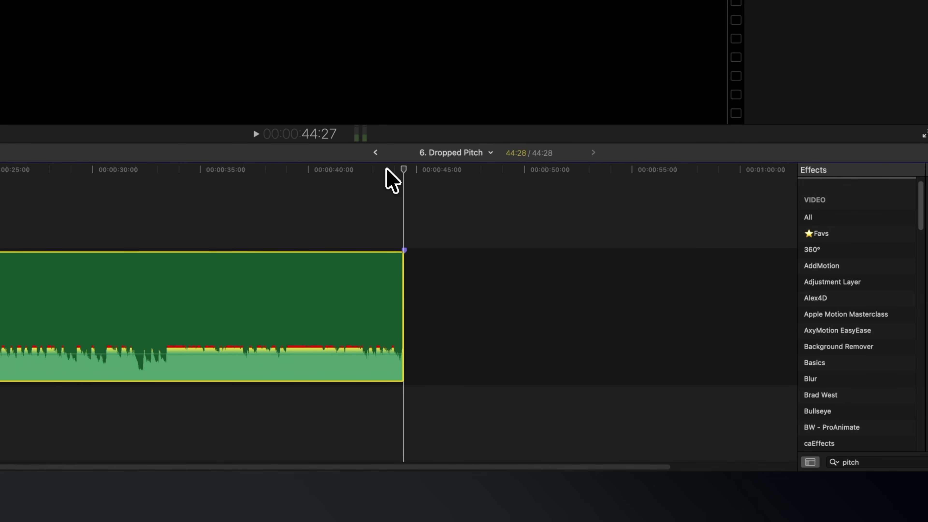
- Play the trimmed music ending from 38:40
{"action": "left_click", "coordinate": [278, 177]}
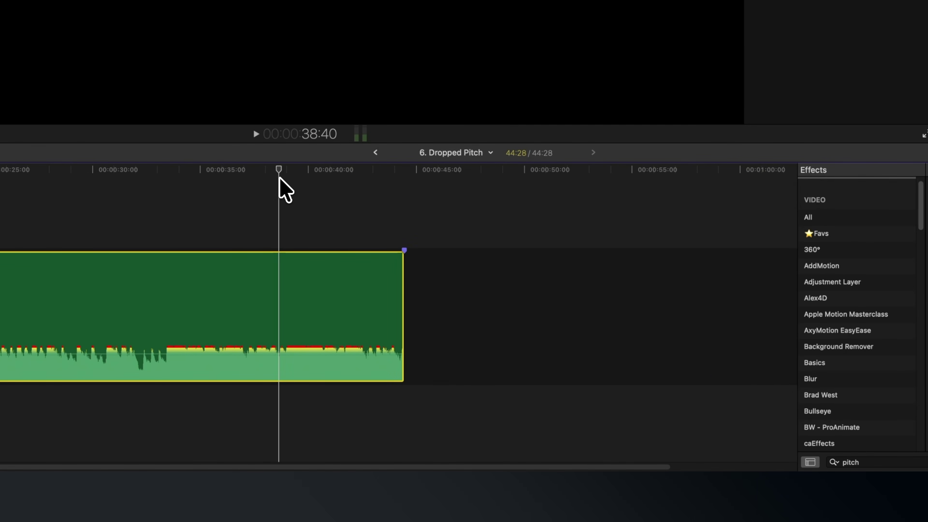
{"action": "key", "text": "space"}
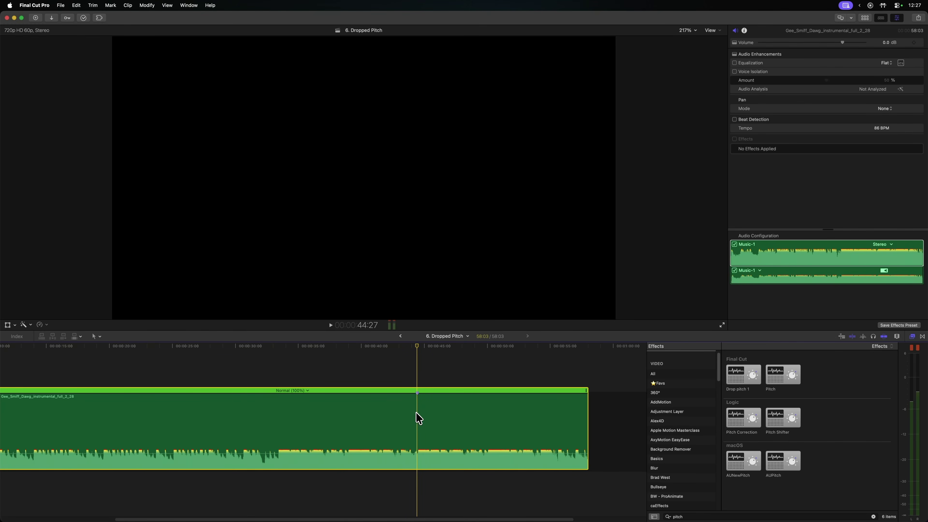
- Add a hold segment to the full-length music clip at the 44:27 marker and extend it to about 17 seconds
{"action": "key", "text": "shift+h"}
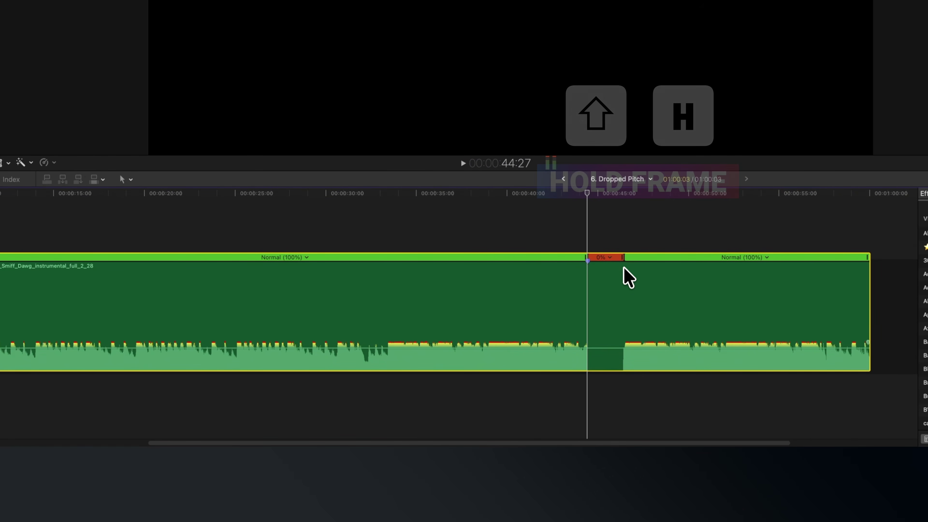
{"action": "left_click_drag", "start_coordinate": [623, 257], "coordinate": [907, 256]}
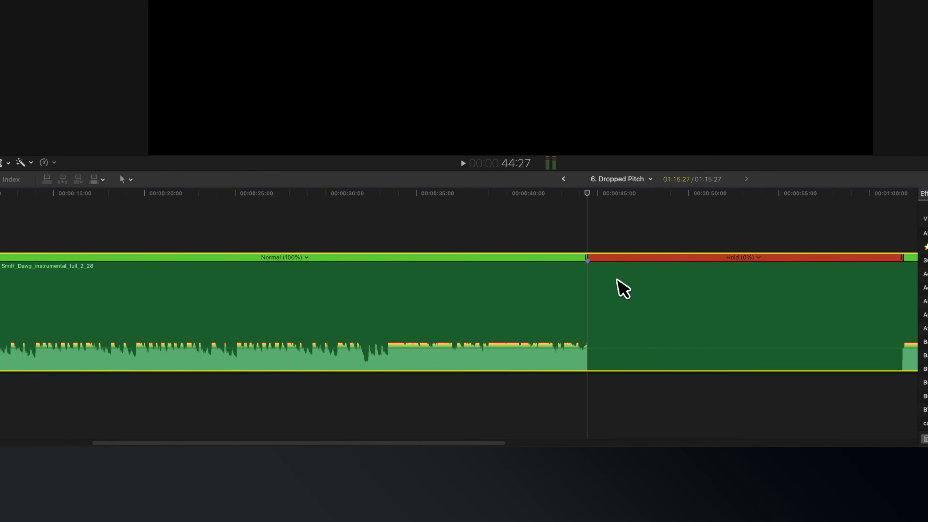
{"action": "left_click", "coordinate": [617, 286]}
- Enable the speed transition between the Normal and Hold segments and widen it to start at about 42 seconds
{"action": "double_click", "coordinate": [585, 258]}
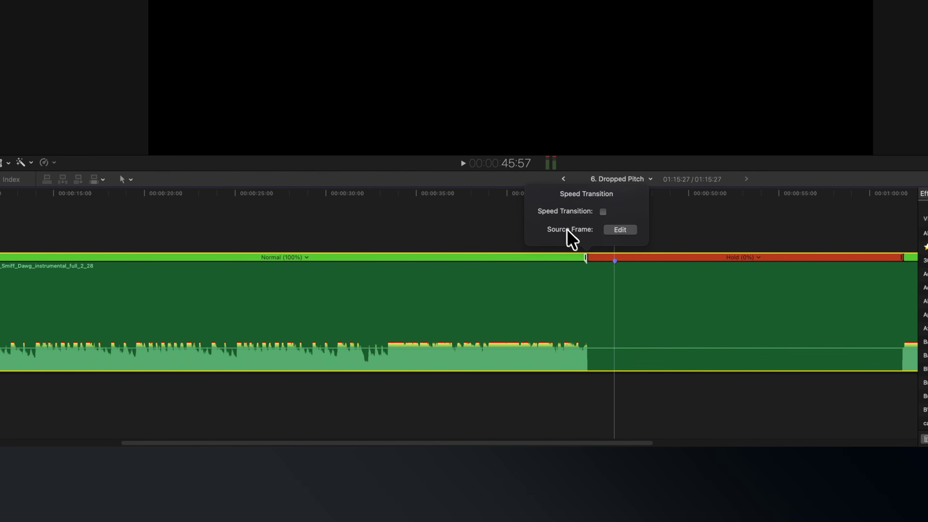
{"action": "left_click", "coordinate": [603, 212]}
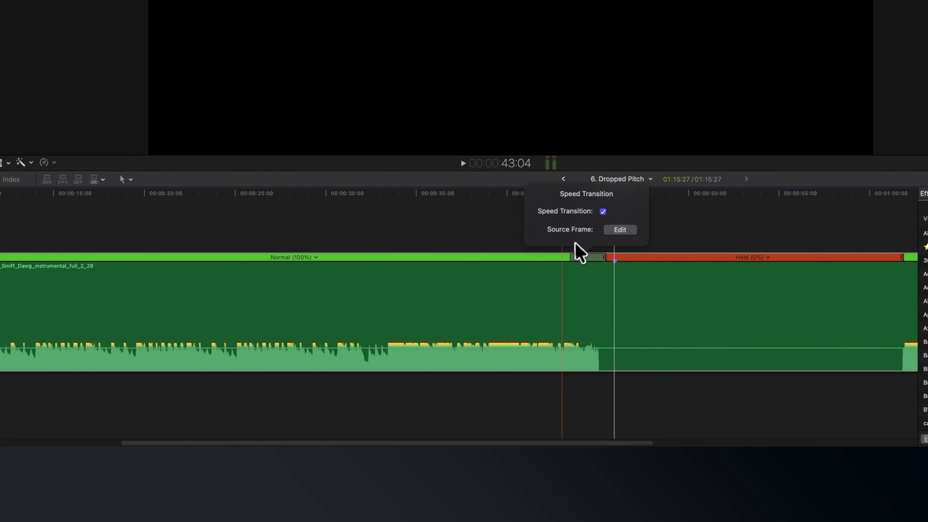
{"action": "left_click", "coordinate": [583, 266]}
{"action": "left_click", "coordinate": [574, 266]}
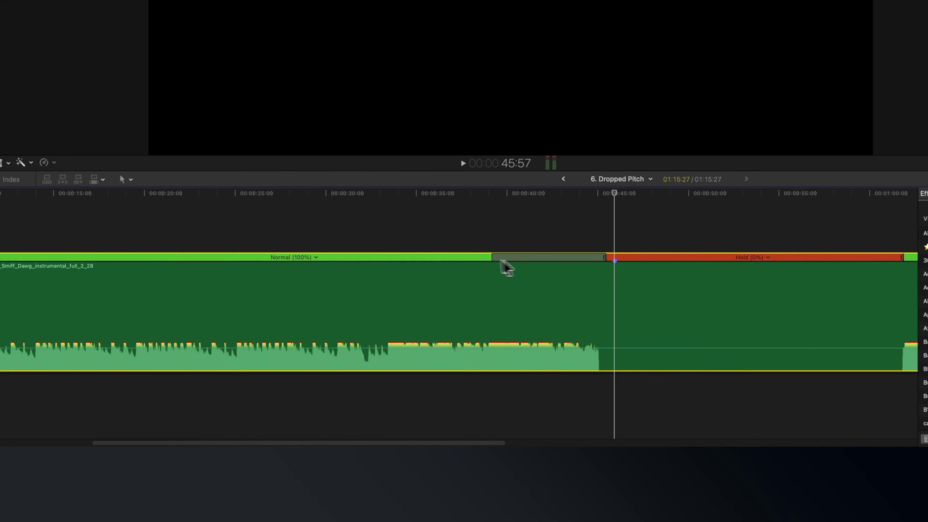
{"action": "left_click_drag", "start_coordinate": [500, 261], "coordinate": [549, 261]}
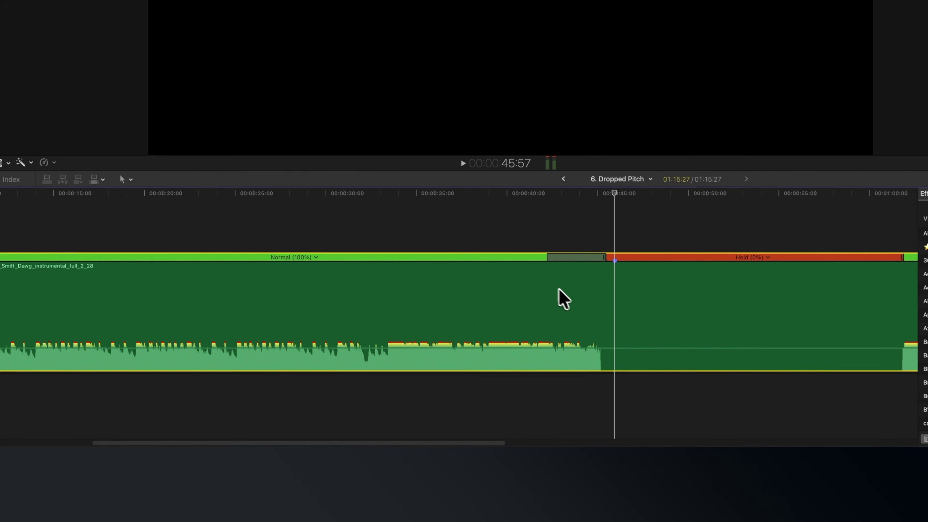
- Check the music clip's Preserve Pitch option and play the slowdown into the hold from 39:30
{"action": "left_click", "coordinate": [51, 163]}
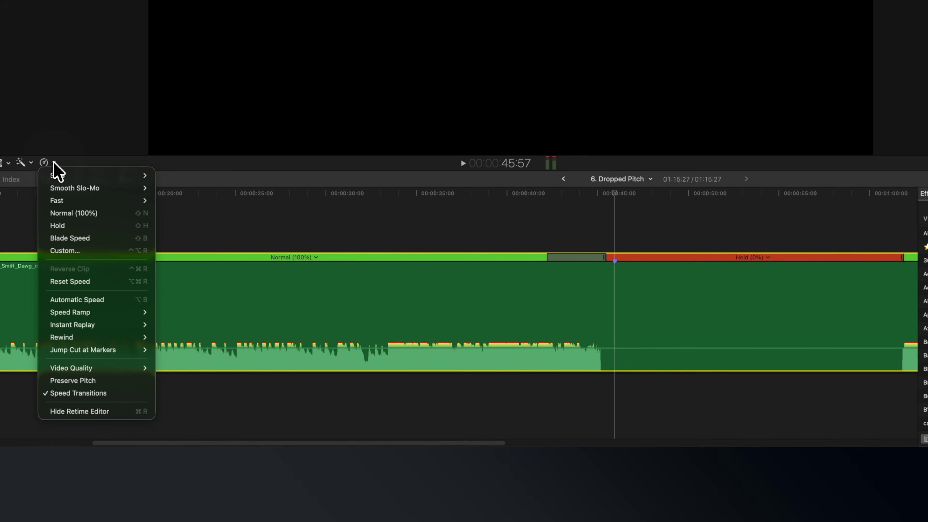
{"action": "left_click", "coordinate": [118, 381]}
{"action": "left_click_drag", "start_coordinate": [533, 194], "coordinate": [498, 192]}
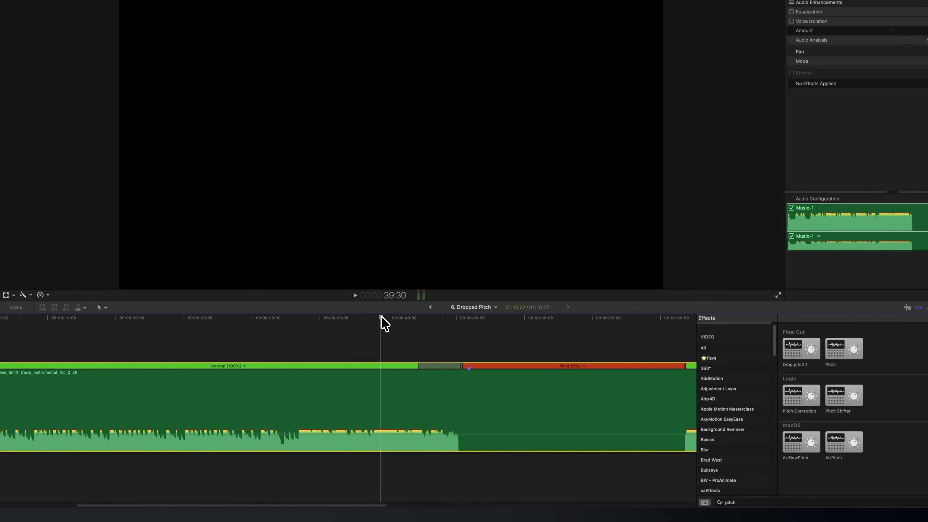
{"action": "key", "text": "space"}
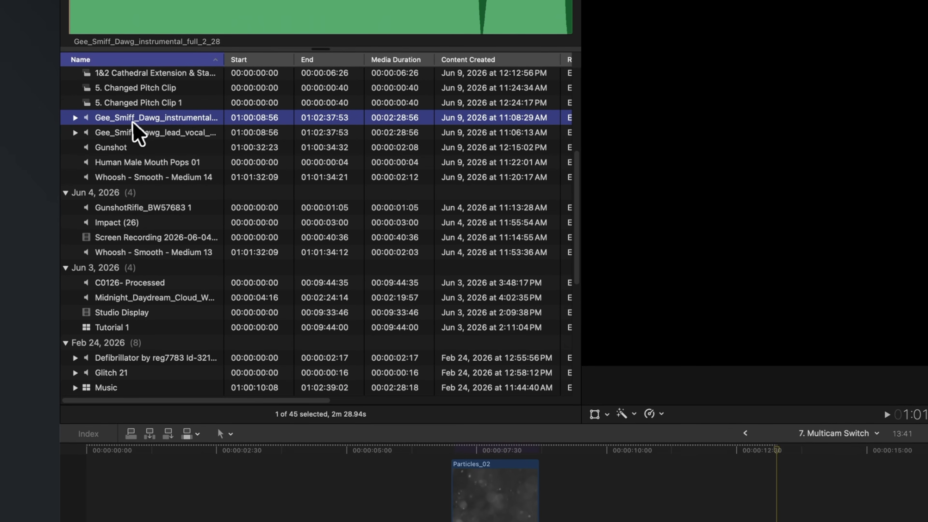
- Create a multicam clip named Multicam Audio from the Gee_Smiff_Dawg instrumental and lead vocal clips, using audio synchronization and 1080p HD 23.98p custom settings
{"action": "left_click", "coordinate": [38, 161], "text": "super"}
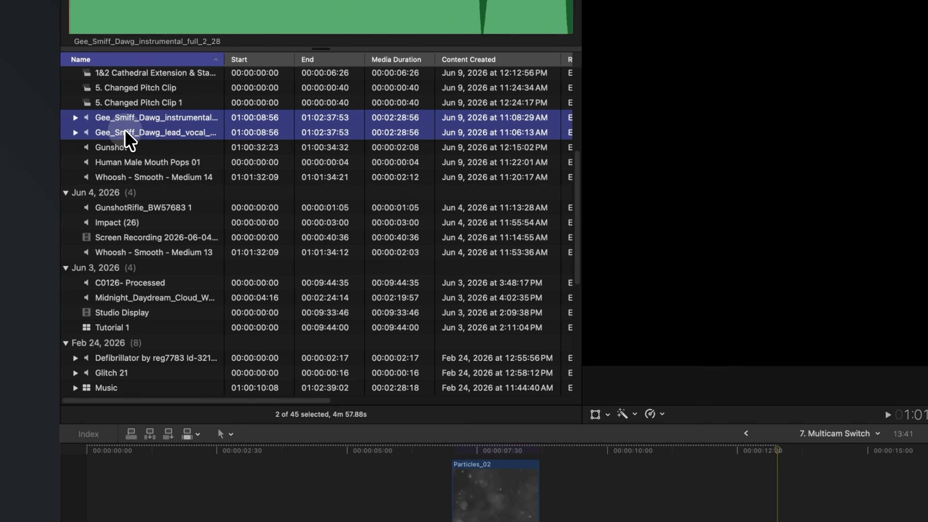
{"action": "right_click", "coordinate": [184, 127]}
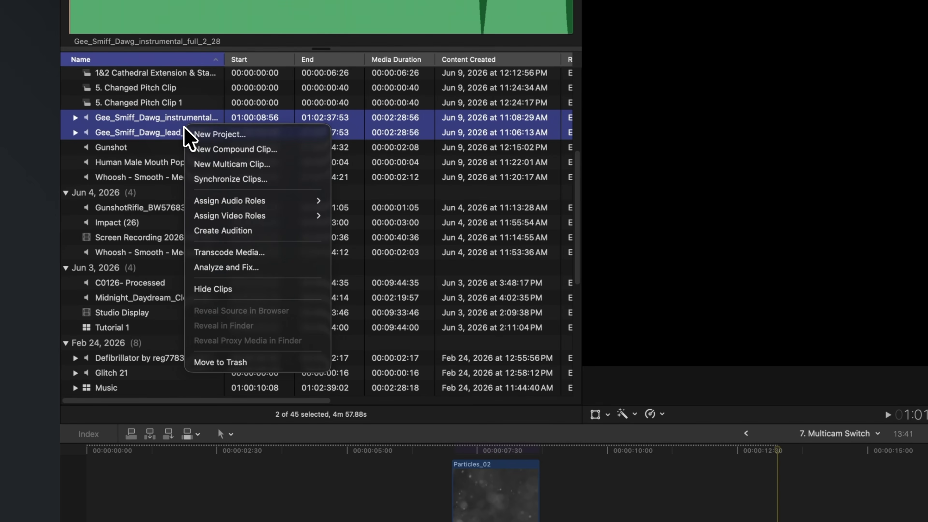
{"action": "left_click", "coordinate": [282, 165]}
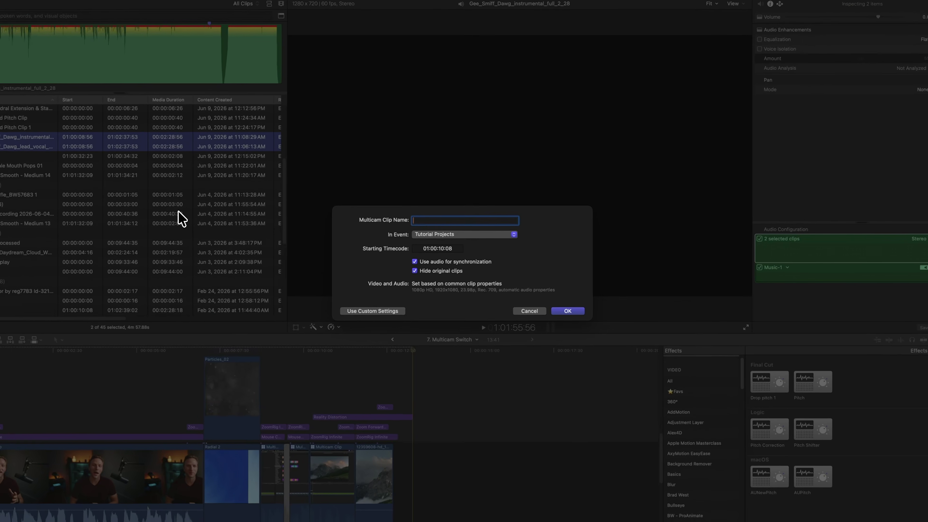
{"action": "type", "text": "Multicam Audio"}
{"action": "left_click", "coordinate": [328, 317]}
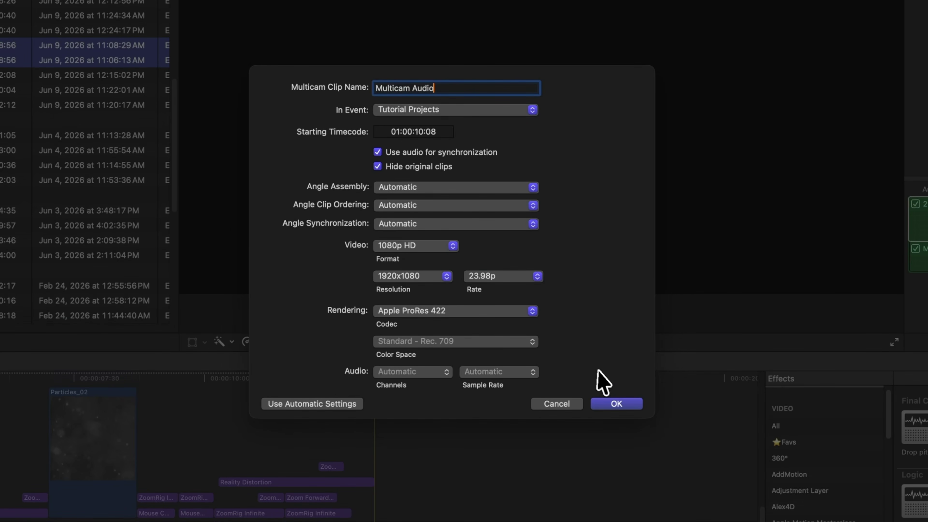
{"action": "left_click", "coordinate": [624, 406]}
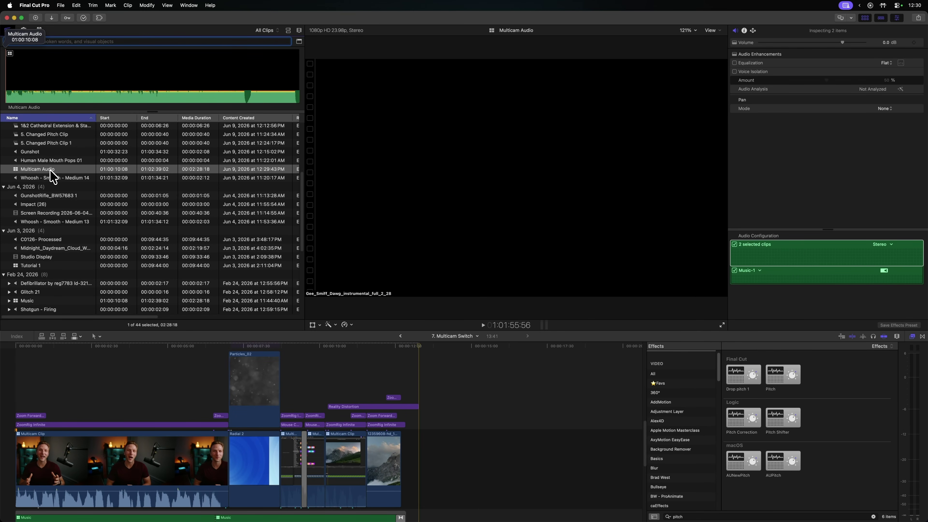
- Append the Multicam Audio clip to the end of the 7. Multicam Switch timeline and display the multicam angles in the viewer
{"action": "left_click_drag", "start_coordinate": [44, 177], "coordinate": [448, 470]}
{"action": "scroll", "coordinate": [379, 429], "scroll_direction": "right", "scroll_amount": 10}
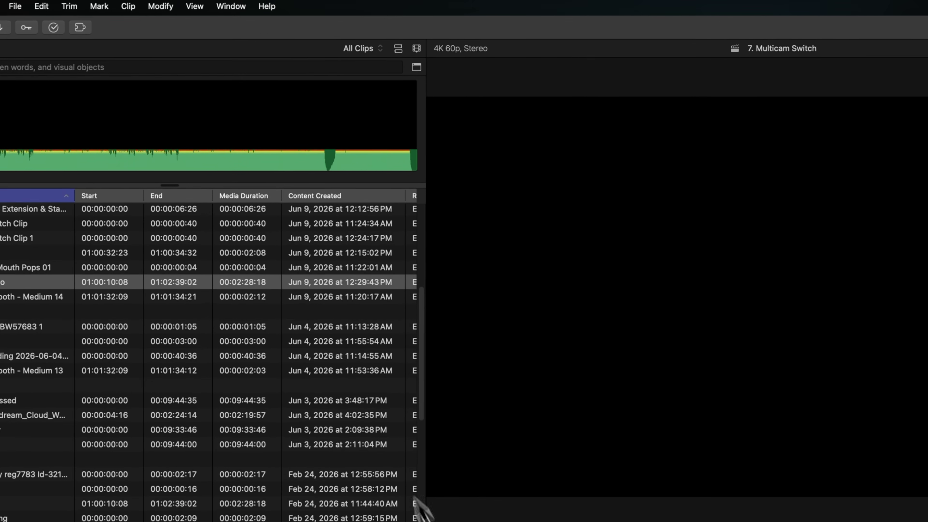
{"action": "left_click", "coordinate": [191, 5]}
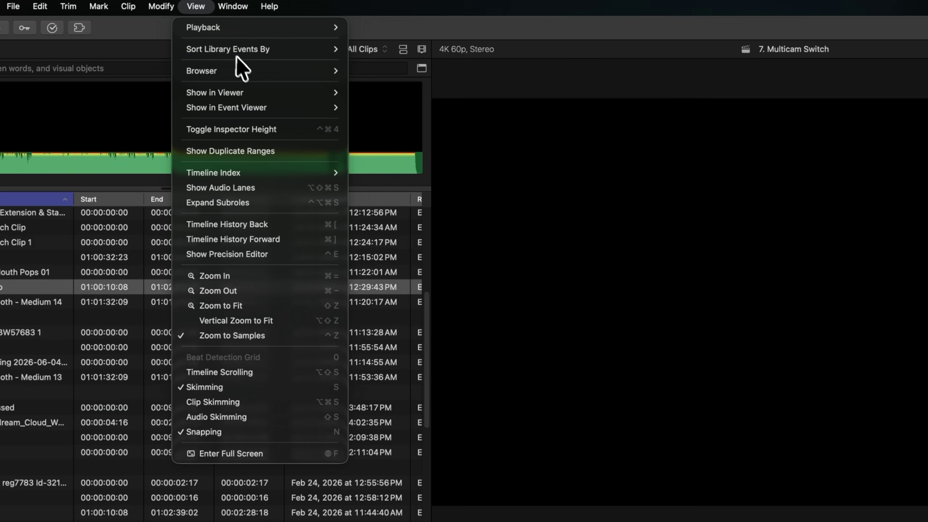
{"action": "mouse_move", "coordinate": [259, 94]}
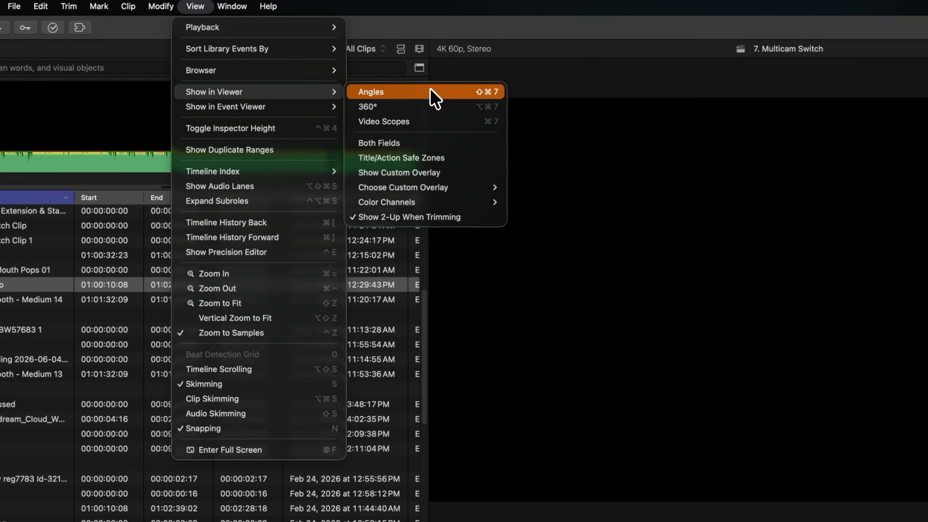
{"action": "left_click", "coordinate": [433, 94]}
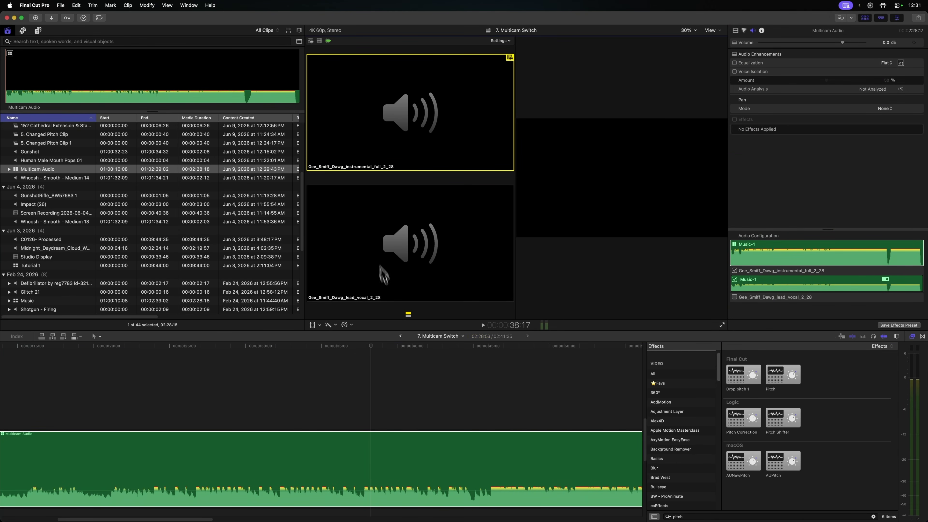
- Cut the Multicam Audio clip at 45:01, switching its audio to the Gee_Smiff_Dawg_lead_vocal_2_28 angle, and play across the cut
{"action": "key", "text": "c"}
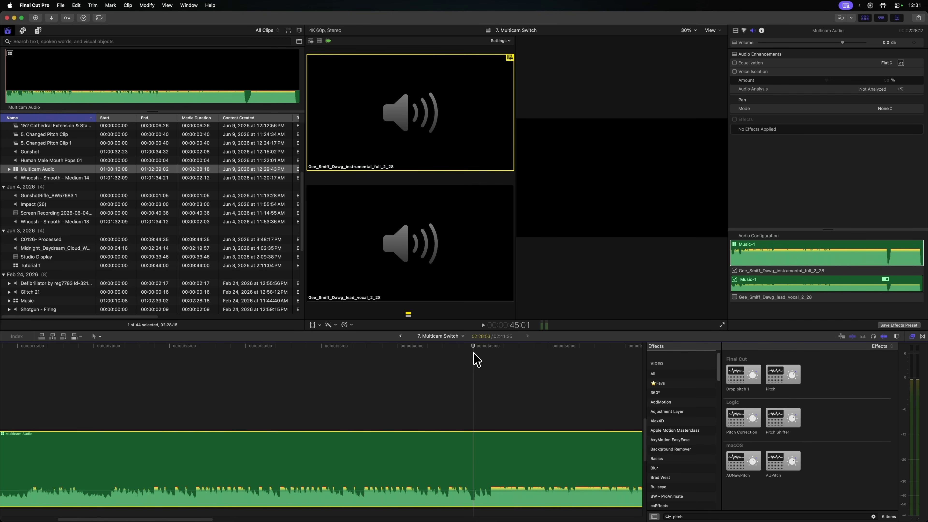
{"action": "left_click", "coordinate": [447, 254]}
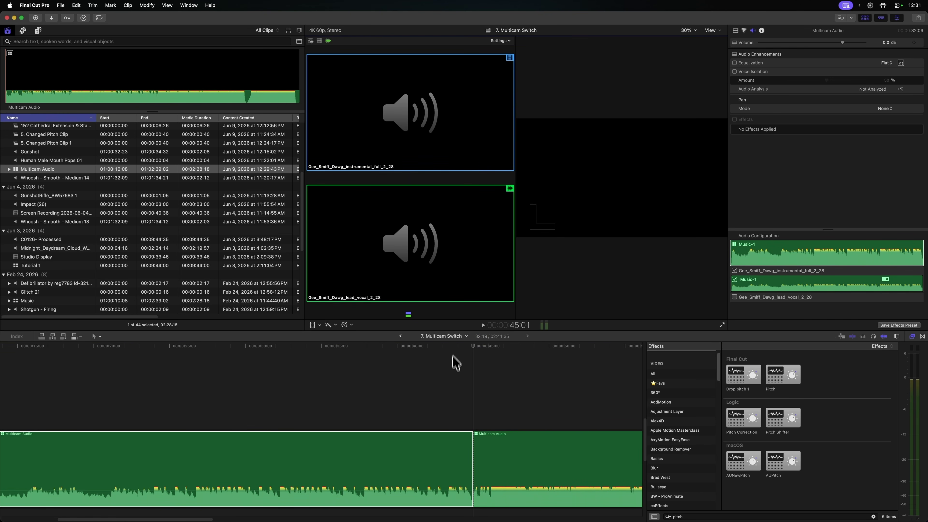
{"action": "left_click", "coordinate": [474, 455]}
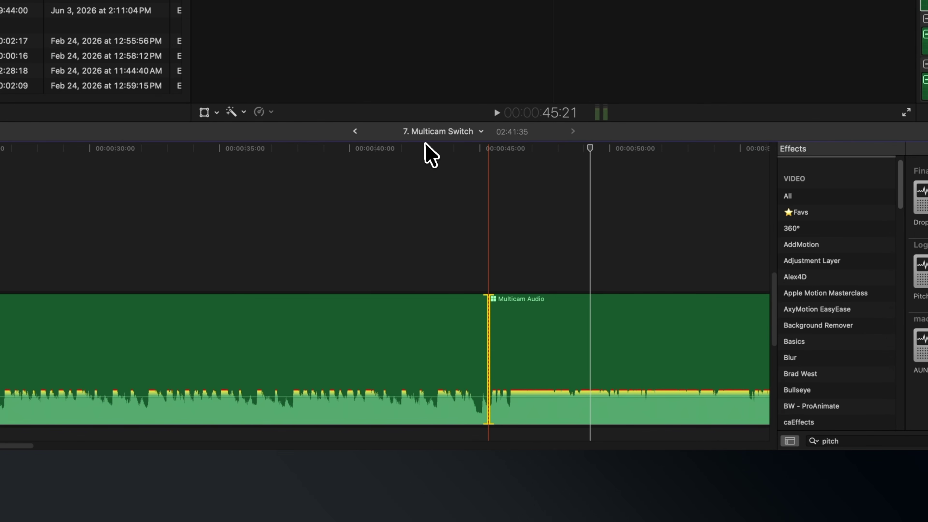
{"action": "left_click", "coordinate": [425, 145]}
{"action": "key", "text": "space"}
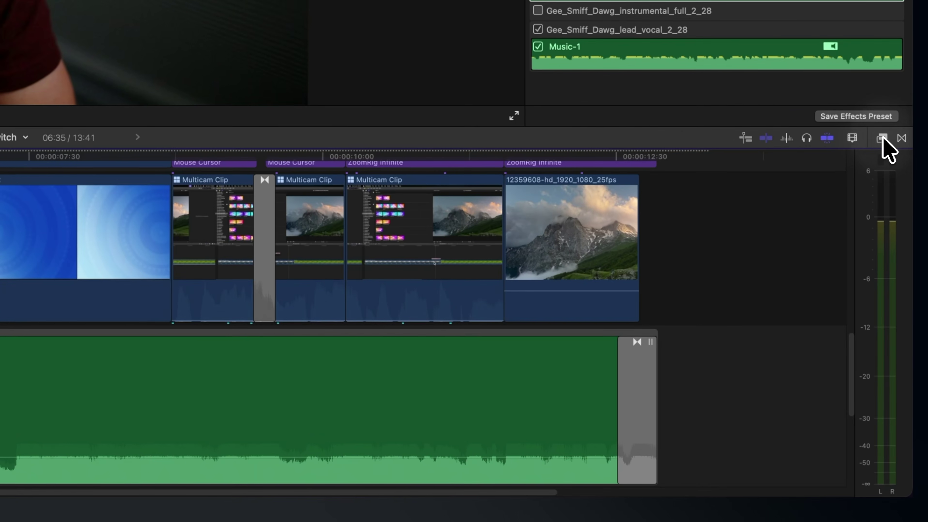
- Find the Channel EQ effect and apply it to the talking-head Multicam Clip and the first Music clip
{"action": "left_click", "coordinate": [882, 138]}
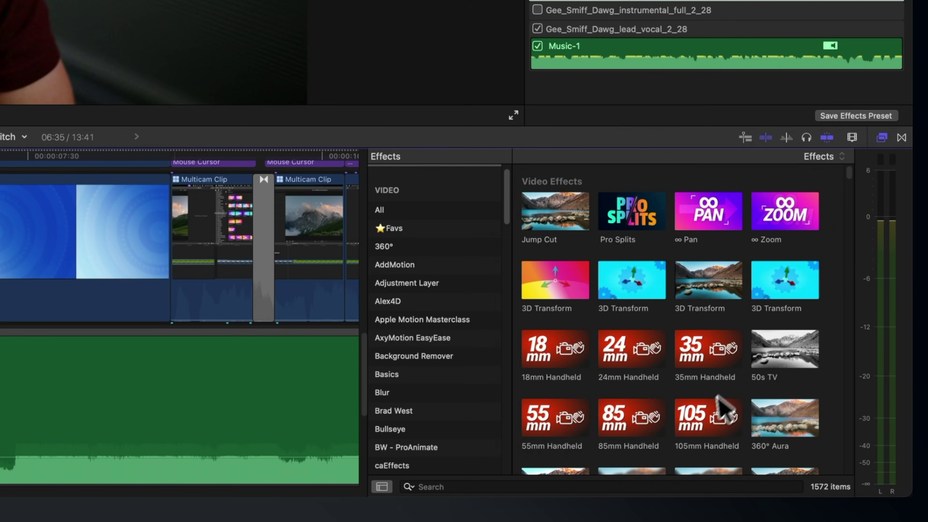
{"action": "left_click", "coordinate": [627, 486]}
{"action": "type", "text": "channel eq"}
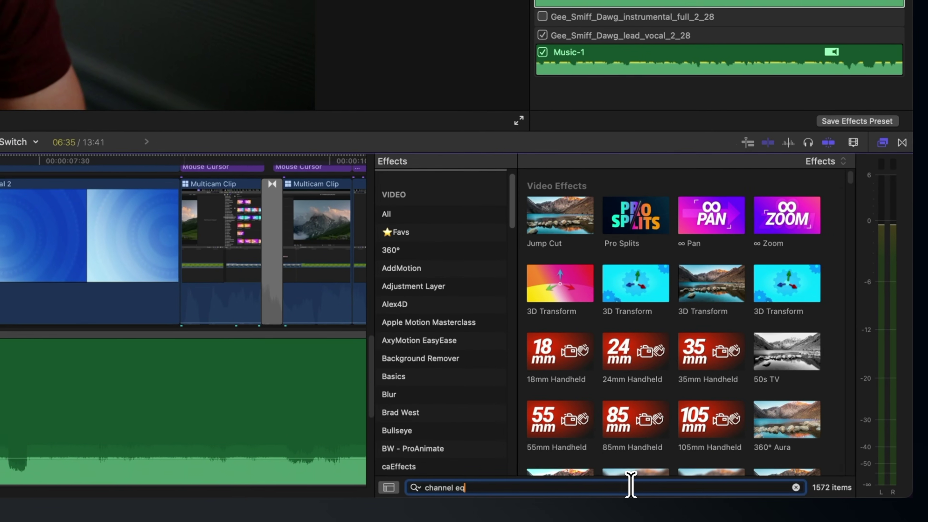
{"action": "left_click_drag", "start_coordinate": [555, 210], "coordinate": [187, 400]}
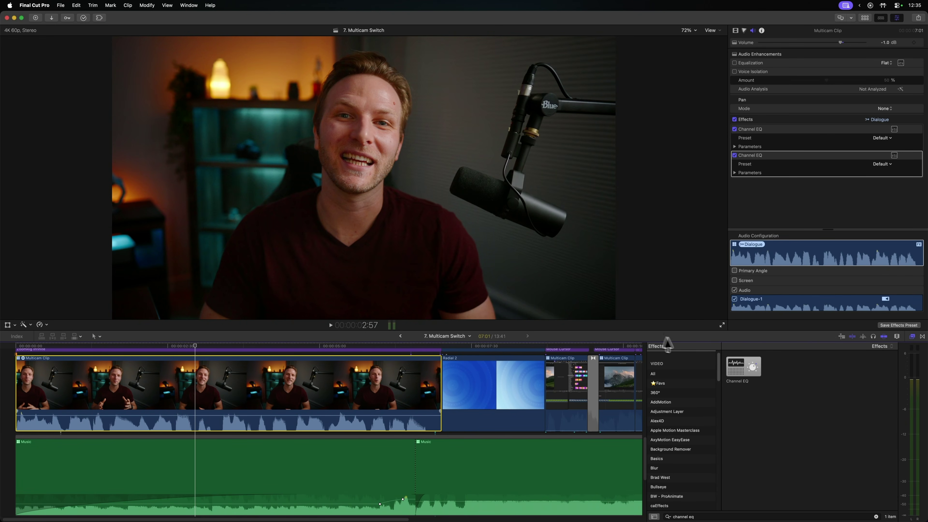
{"action": "left_click_drag", "start_coordinate": [714, 368], "coordinate": [302, 473]}
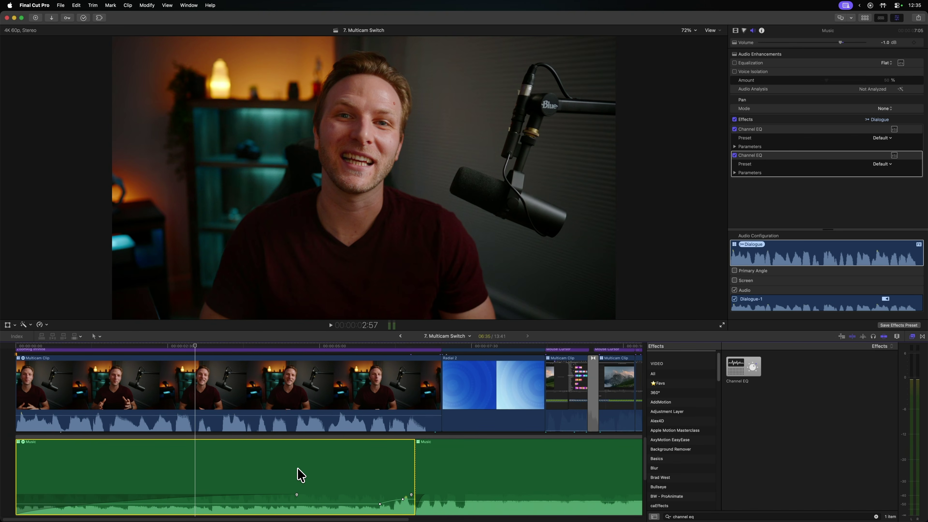
- Open the Channel EQ editor of the talking-head Multicam Clip and enable its Analyzer
{"action": "left_click", "coordinate": [195, 381]}
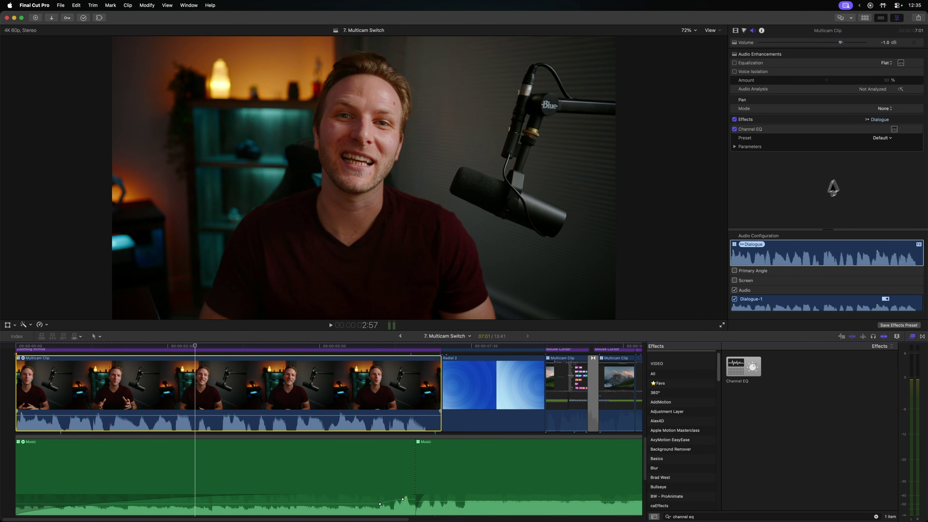
{"action": "left_click", "coordinate": [894, 130]}
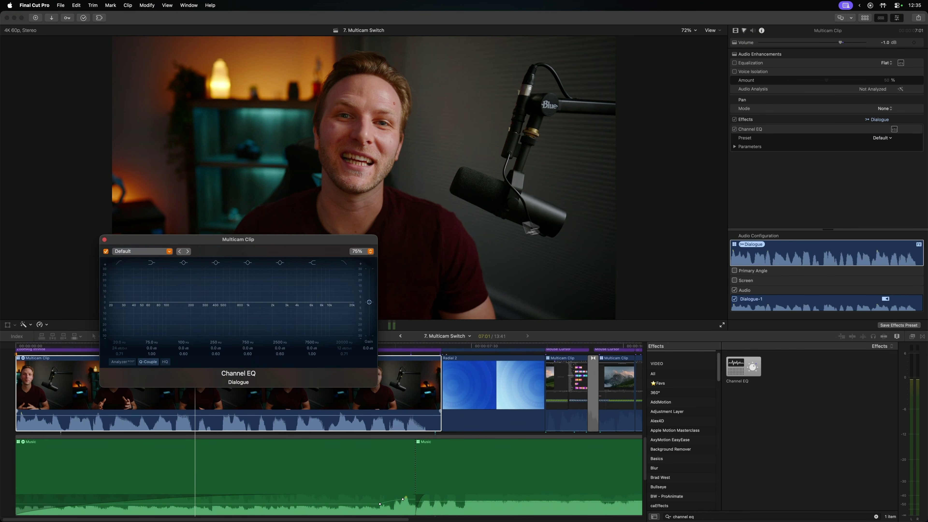
{"action": "left_click_drag", "start_coordinate": [349, 241], "coordinate": [671, 146]}
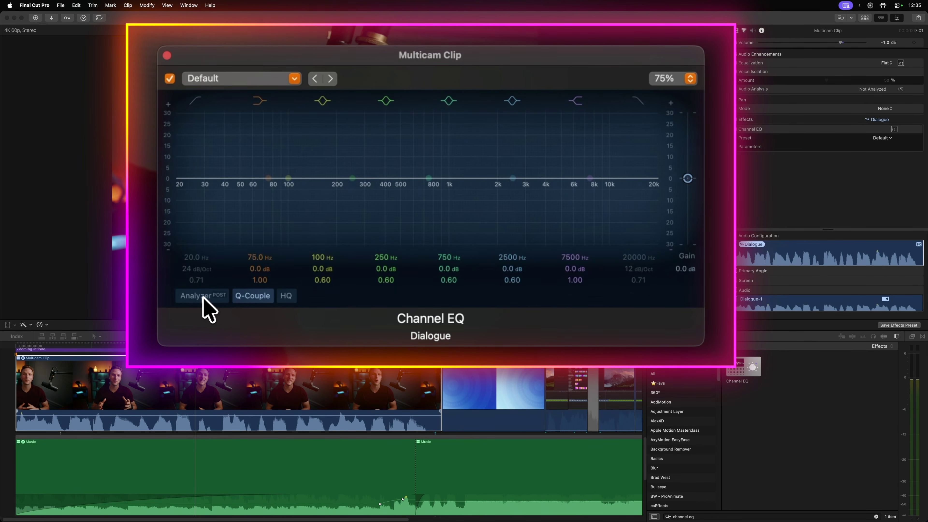
{"action": "left_click", "coordinate": [203, 296]}
- Disable the first Music clip and play the dialogue from the beginning to examine its frequencies in the analyzer
{"action": "left_click", "coordinate": [187, 475]}
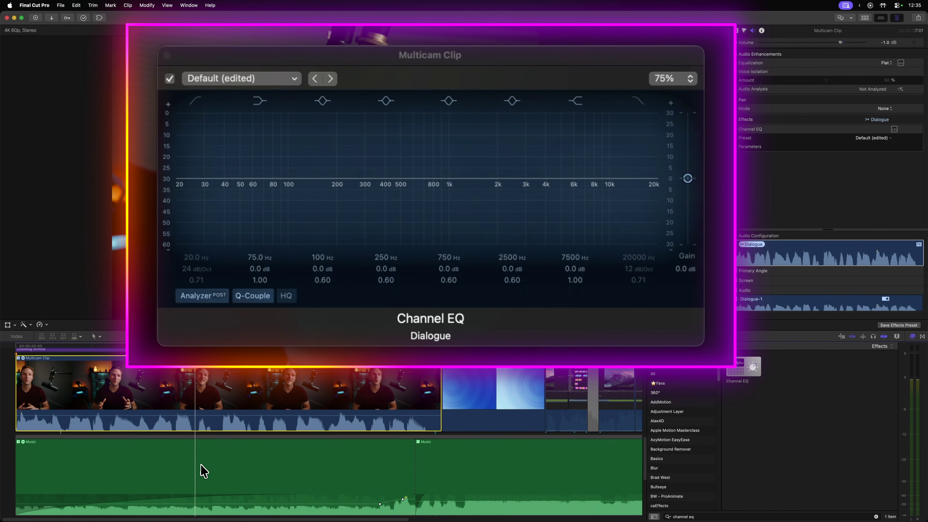
{"action": "left_click", "coordinate": [204, 471]}
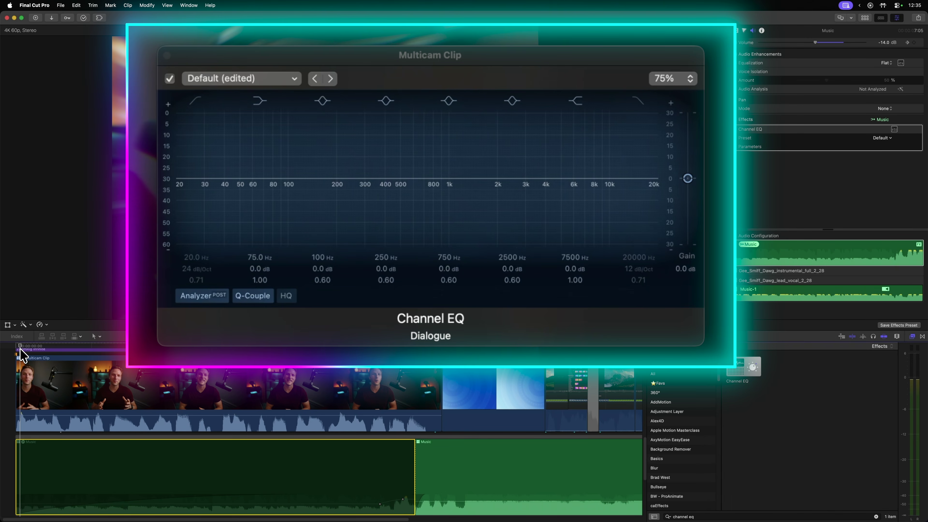
{"action": "key", "text": "space"}
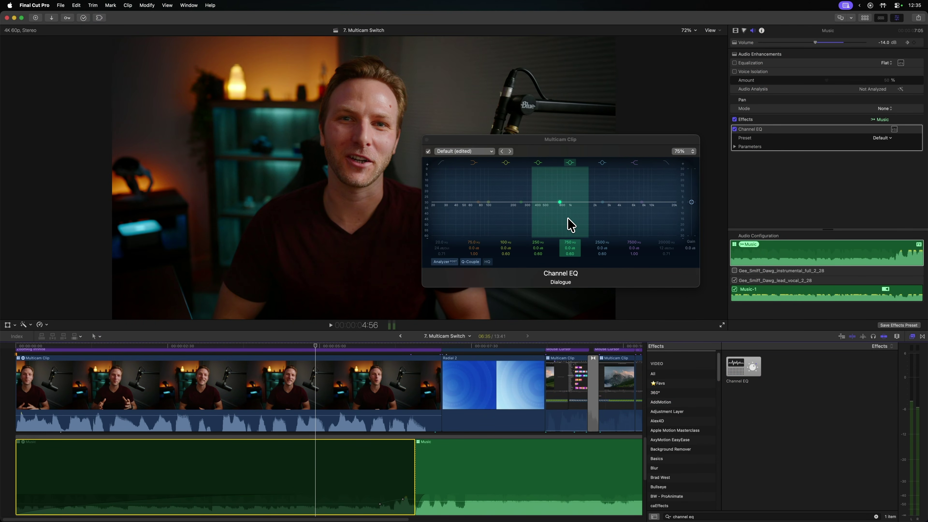
- Disable the talking-head Multicam Clip, re-enable the first Music clip, and open that music clip's Channel EQ editor
{"action": "left_click", "coordinate": [318, 395]}
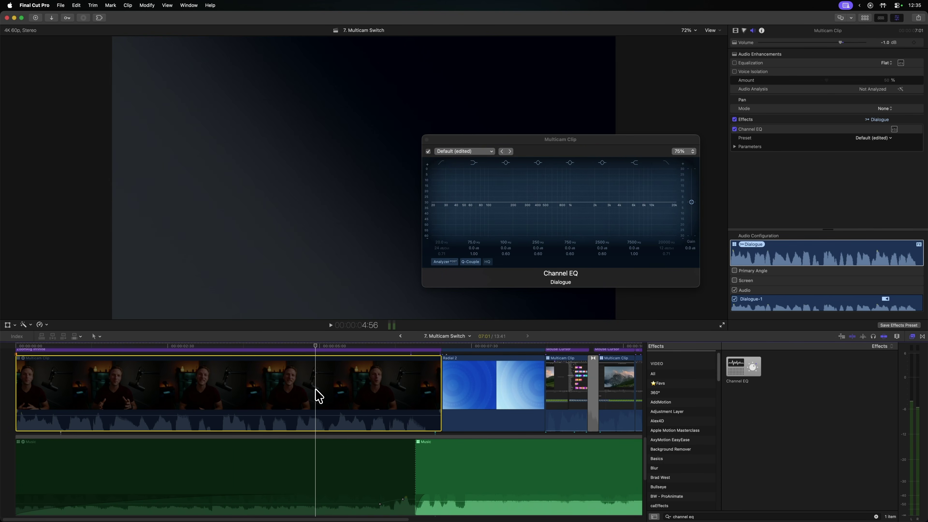
{"action": "left_click", "coordinate": [306, 469]}
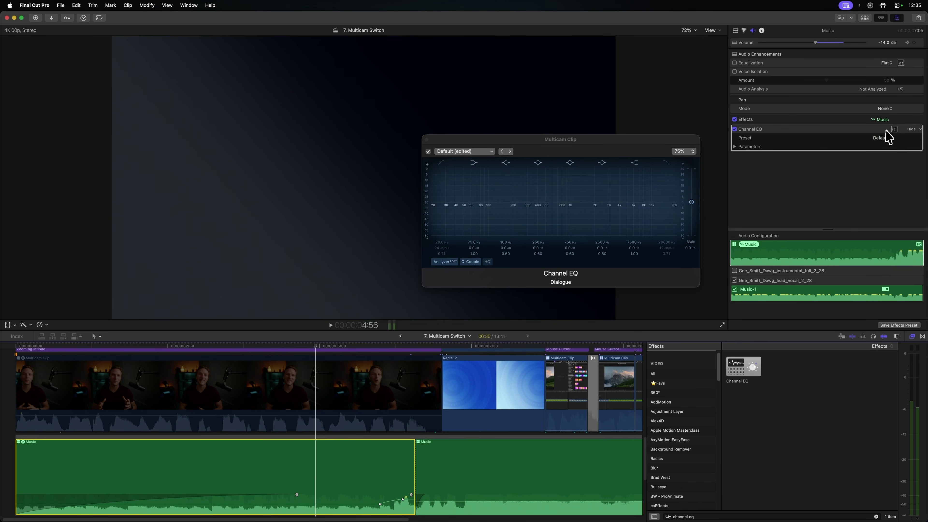
{"action": "left_click", "coordinate": [894, 130]}
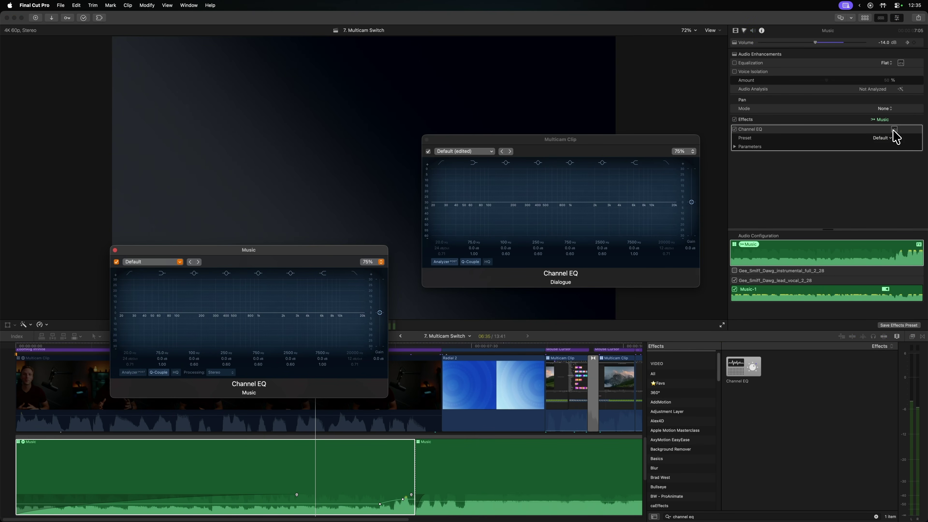
- Close the dialogue EQ editor and lower the music EQ by about 7.5 dB near 800 Hz and 3.5 dB at 2460 Hz
{"action": "left_click", "coordinate": [426, 140]}
{"action": "left_click_drag", "start_coordinate": [327, 253], "coordinate": [603, 128]}
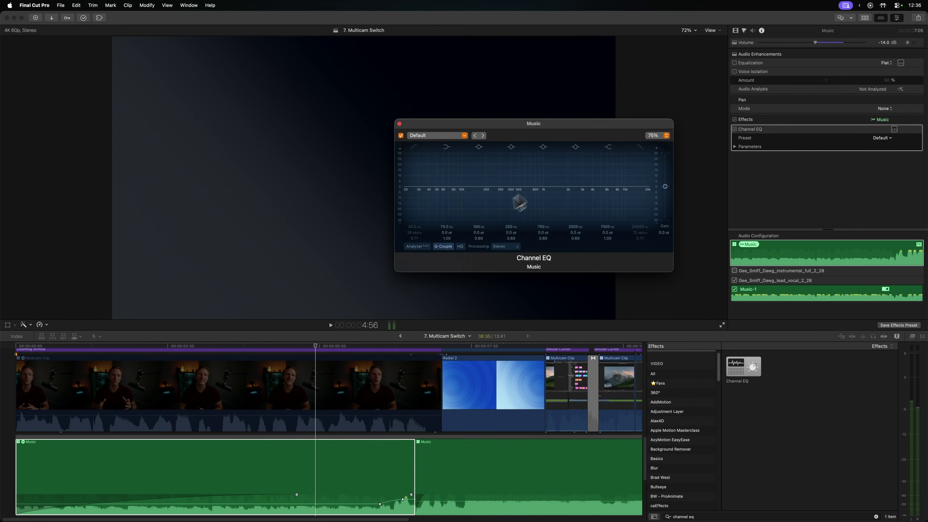
{"action": "left_click_drag", "start_coordinate": [469, 185], "coordinate": [474, 219]}
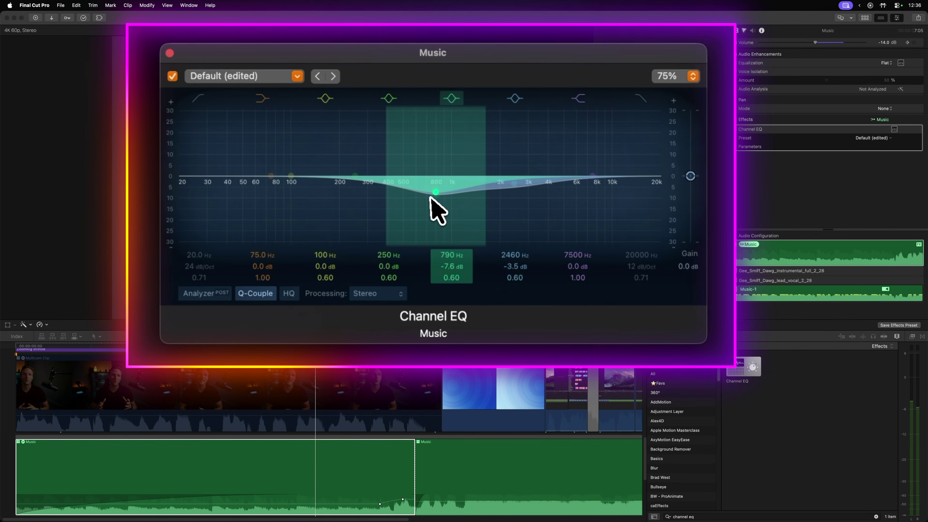
{"action": "left_click_drag", "start_coordinate": [434, 195], "coordinate": [452, 197]}
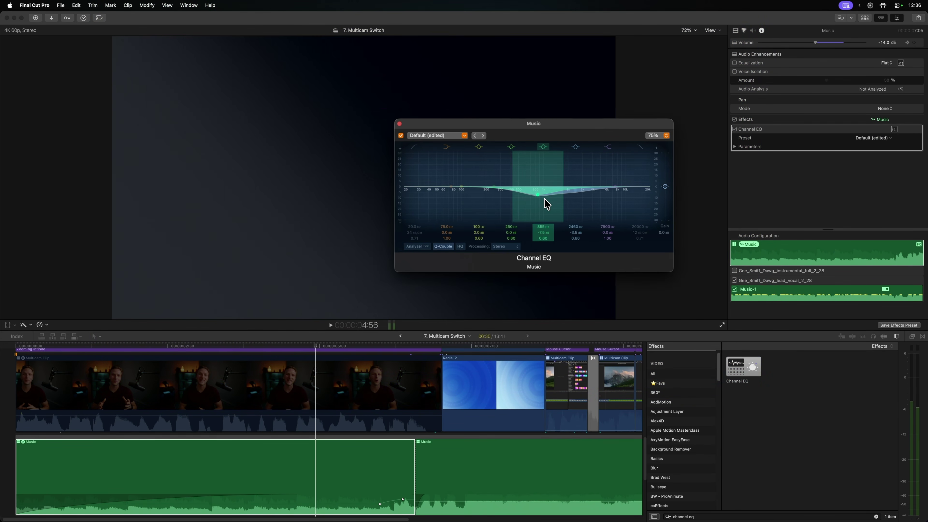
- Play the opening talking-head section with the music's Channel EQ off and on to compare the EQ carving
{"action": "left_click", "coordinate": [19, 353]}
{"action": "left_click", "coordinate": [22, 460]}
{"action": "key", "text": "space"}
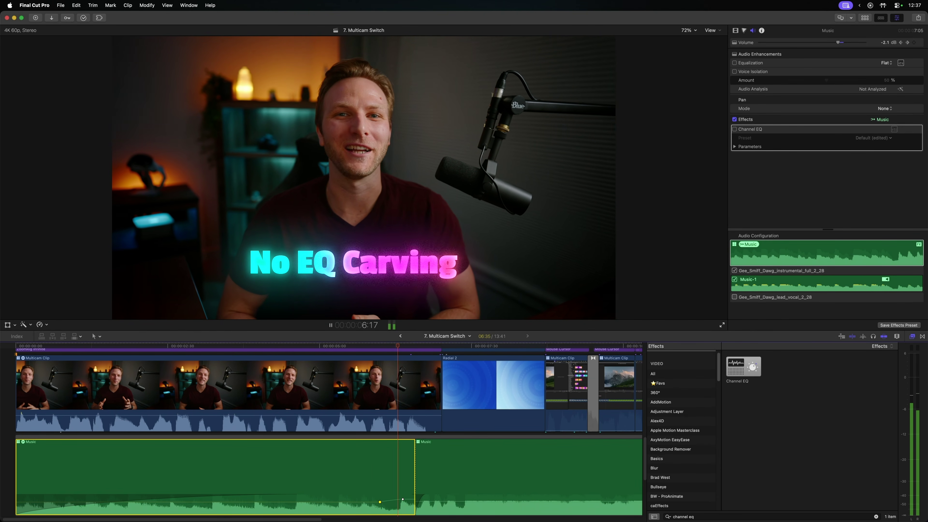
{"action": "key", "text": "space"}
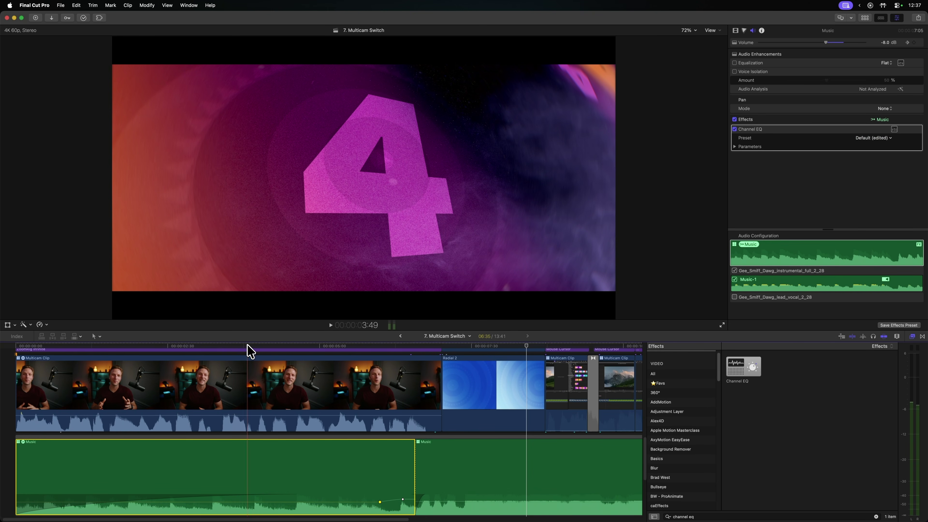
{"action": "left_click", "coordinate": [50, 346]}
{"action": "key", "text": "space"}
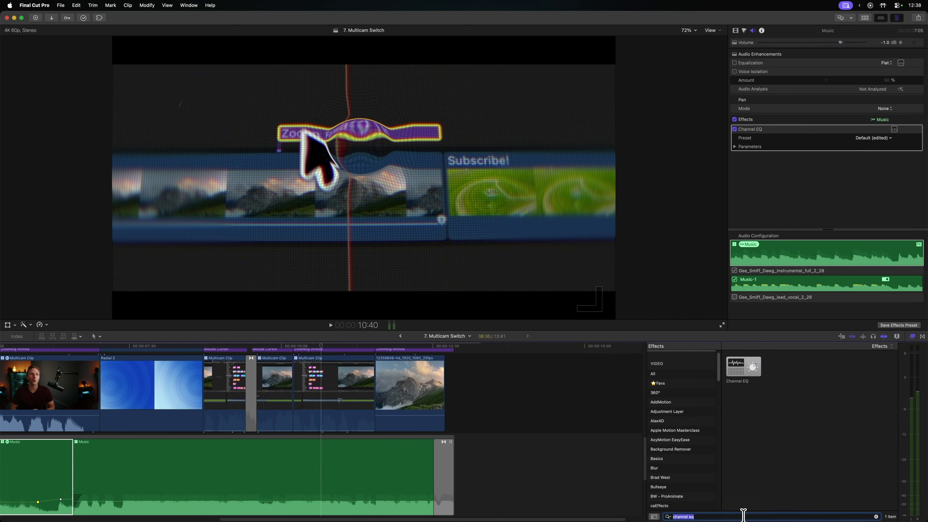
- Search the effects for "muffled" and apply Muffled 2 to the first Music clip
{"action": "type", "text": "muffled"}
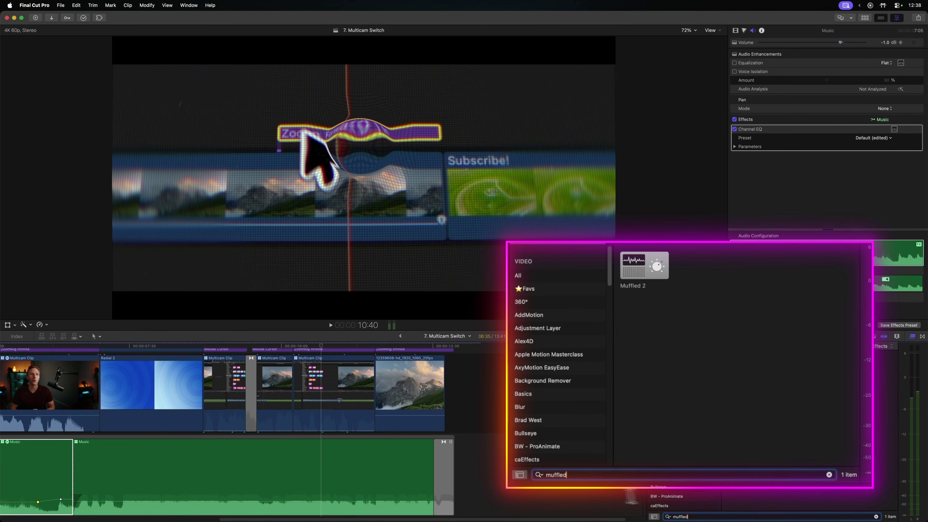
{"action": "scroll", "coordinate": [310, 460], "scroll_direction": "left", "scroll_amount": 10}
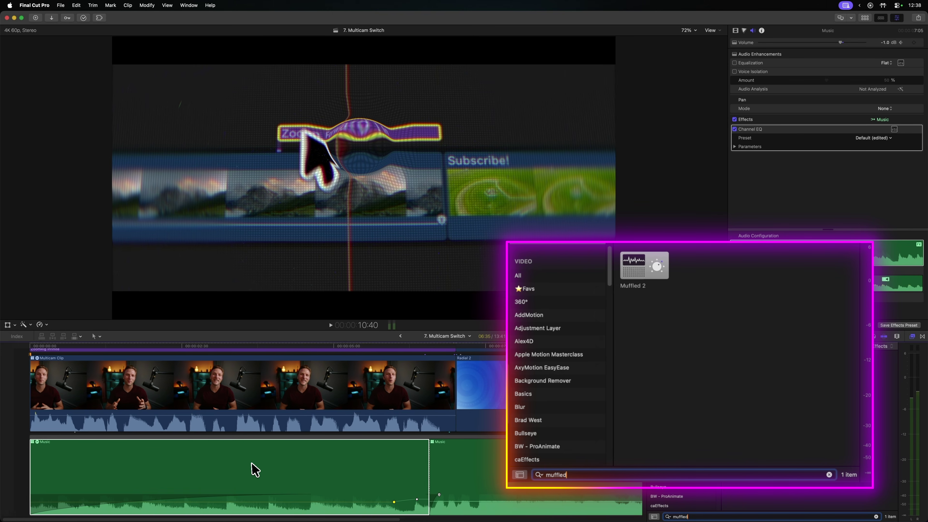
{"action": "left_click_drag", "start_coordinate": [736, 373], "coordinate": [215, 474]}
- Play the muffled music under the dialogue and review the Muffled 2 Amount near the clip's end at 6:22
{"action": "left_click", "coordinate": [78, 345]}
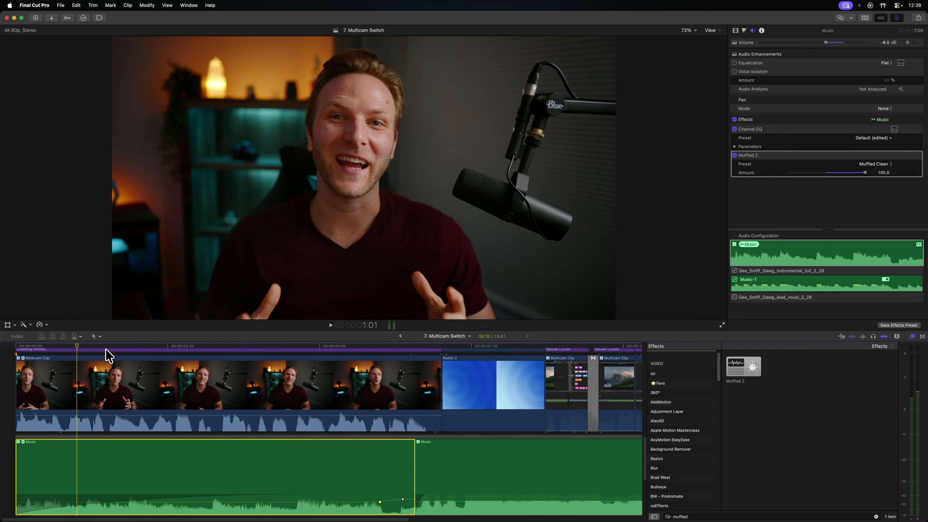
{"action": "left_click_drag", "start_coordinate": [109, 349], "coordinate": [153, 348]}
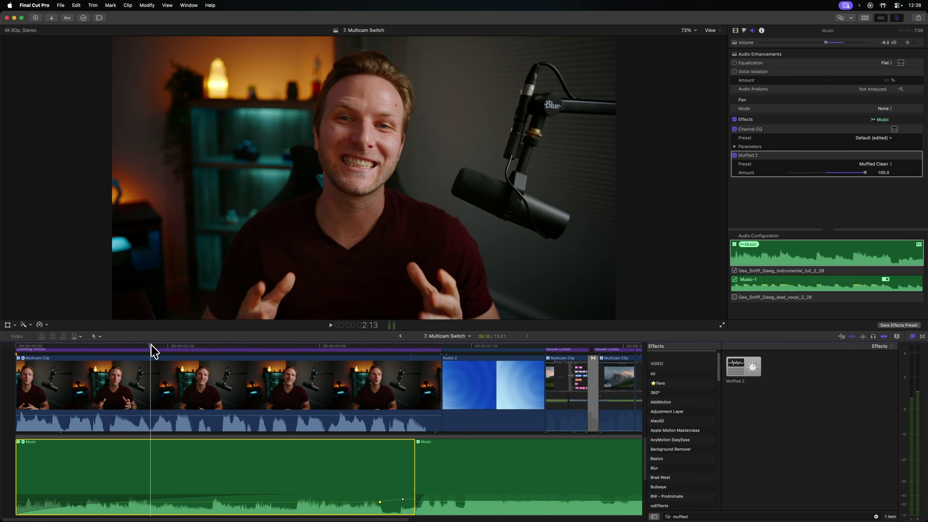
{"action": "key", "text": "space"}
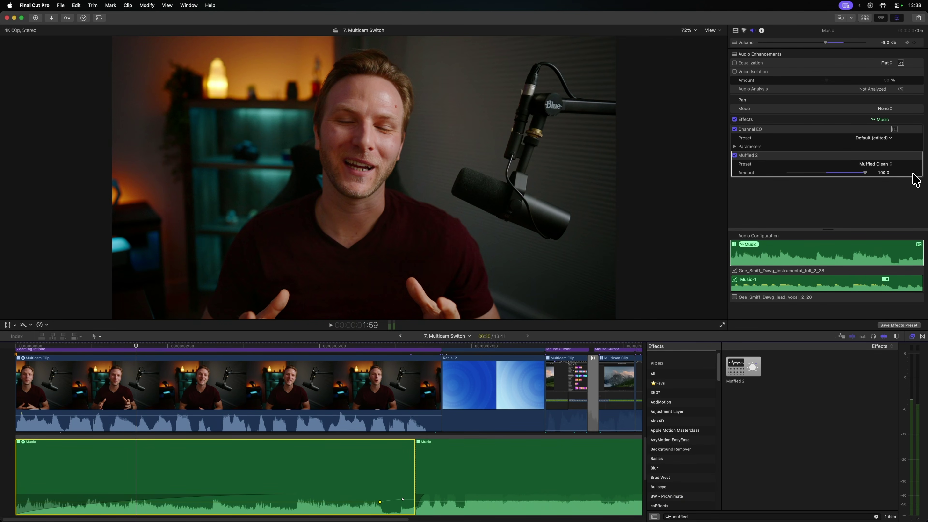
{"action": "left_click_drag", "start_coordinate": [228, 345], "coordinate": [400, 345]}
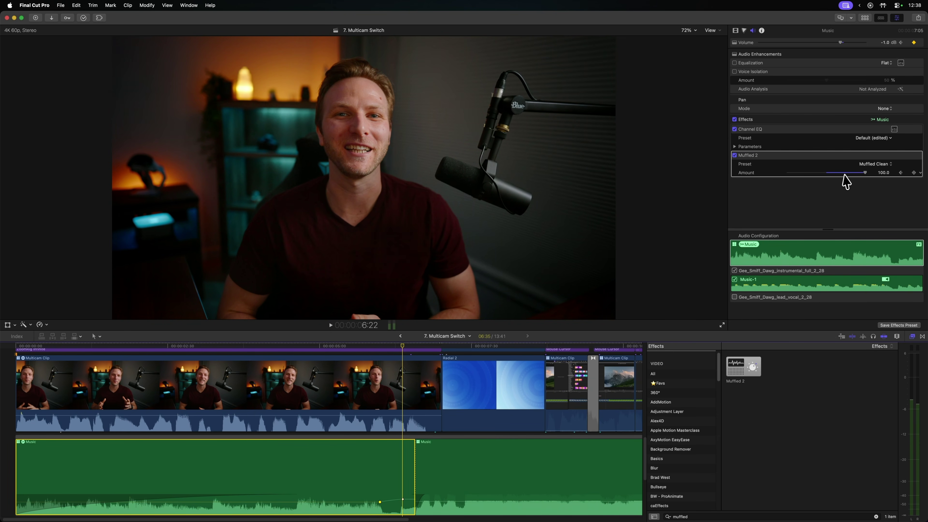
{"action": "left_click", "coordinate": [138, 346]}
{"action": "key", "text": "space"}
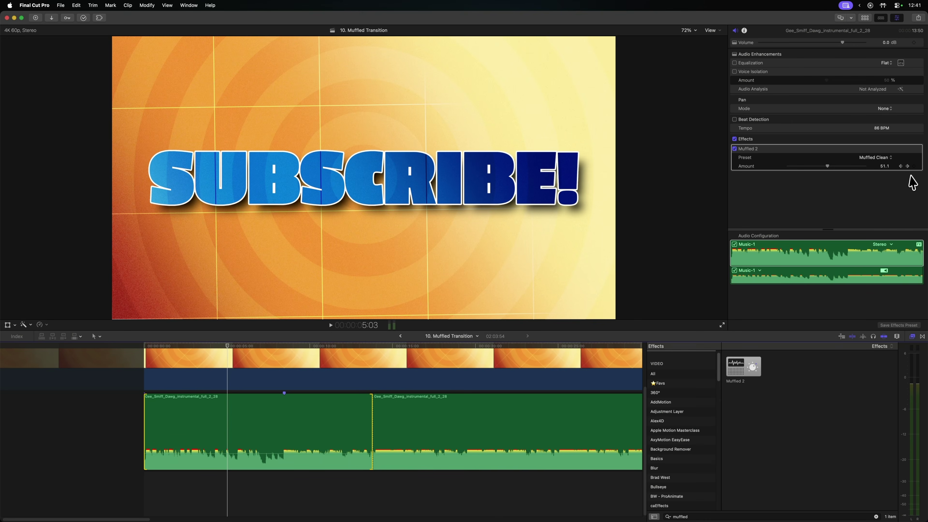
- Play the 10. Muffled Transition music from 8:08, turn off Muffled 2 on the first instrumental clip, and replay that section
{"action": "left_click_drag", "start_coordinate": [277, 346], "coordinate": [279, 347]}
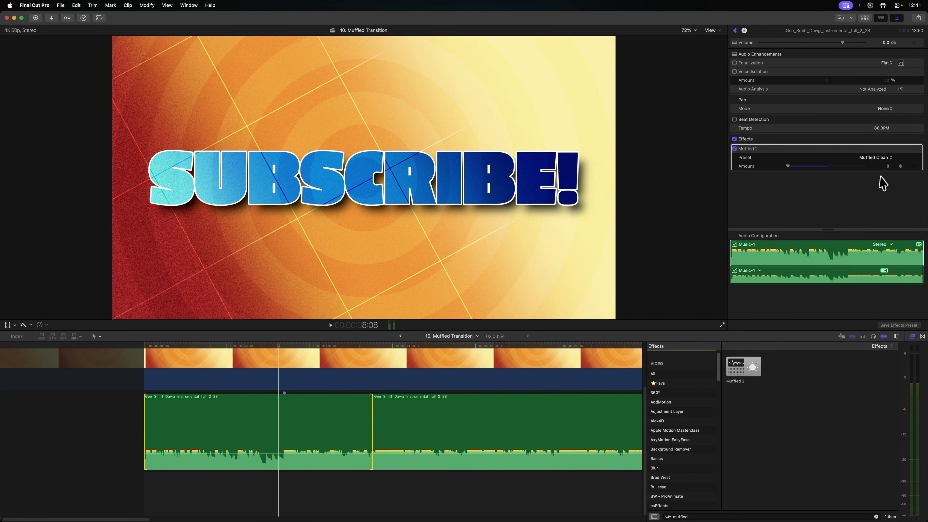
{"action": "key", "text": "space"}
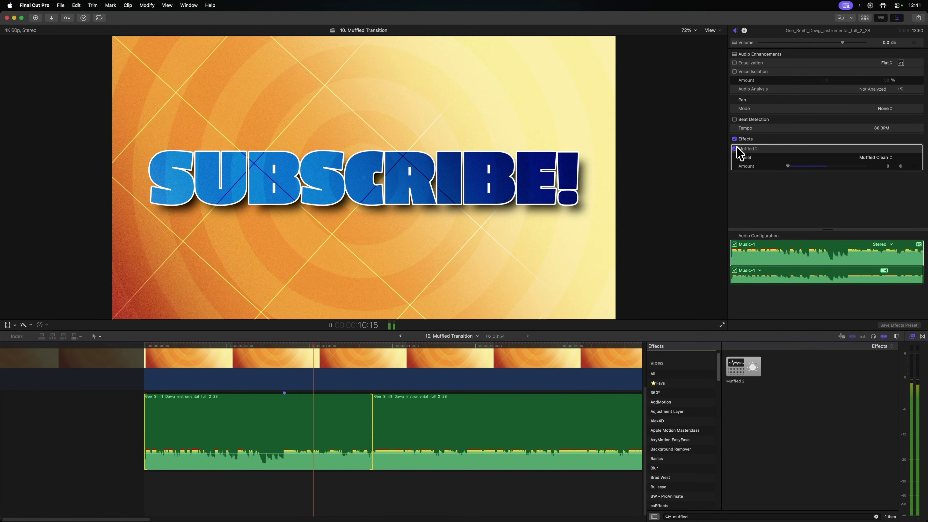
{"action": "key", "text": "space"}
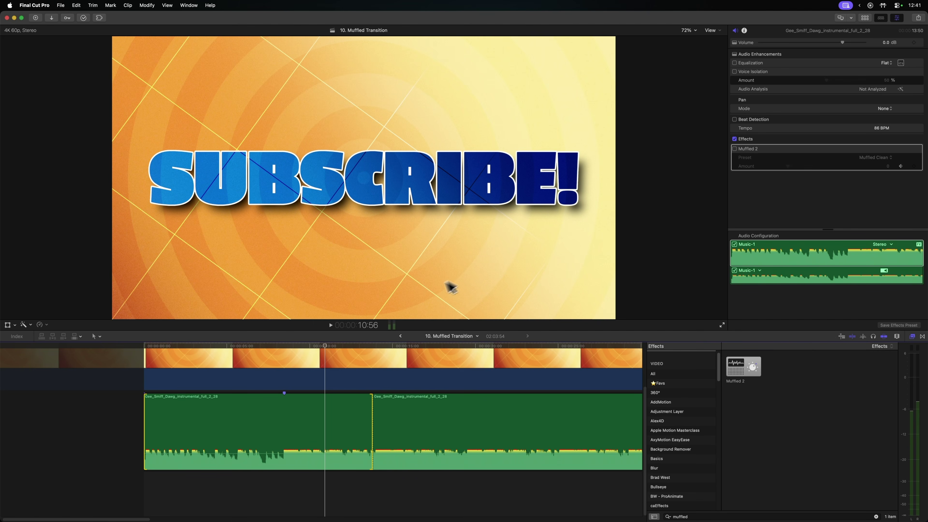
{"action": "left_click", "coordinate": [273, 346]}
{"action": "key", "text": "space"}
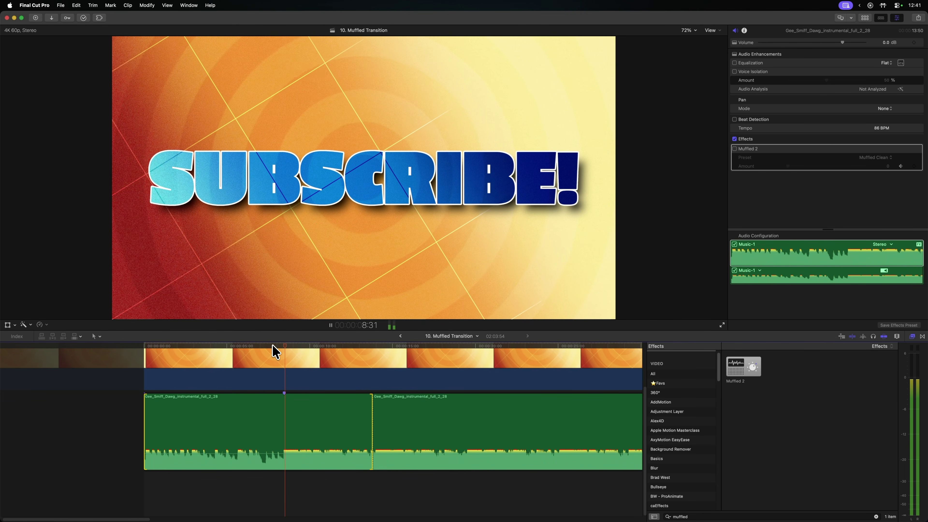